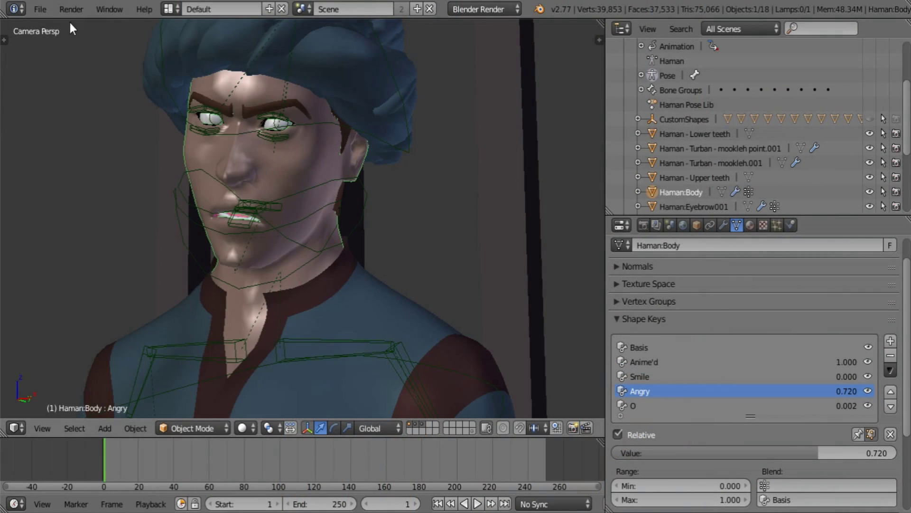
- Save the scene file from the File menu
{"action": "left_click", "coordinate": [39, 10]}
{"action": "left_click", "coordinate": [83, 114]}
{"action": "left_click", "coordinate": [40, 9]}
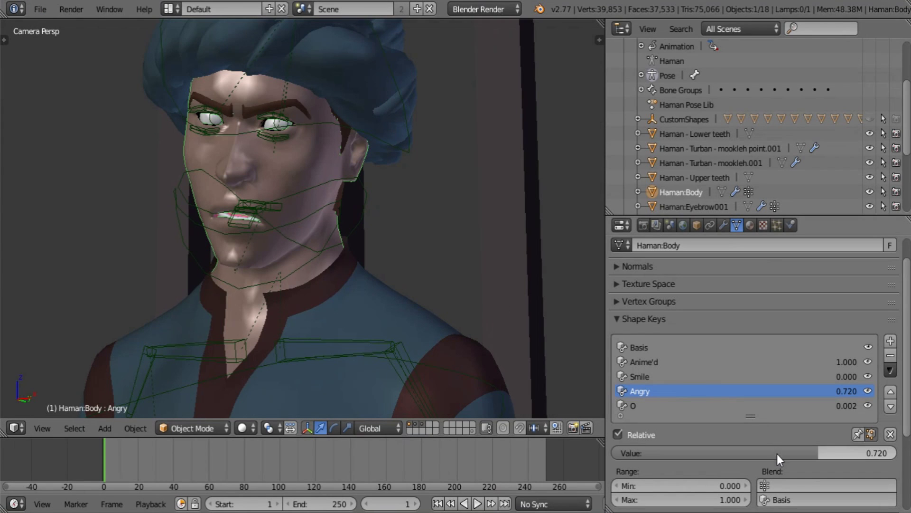
- Set the body's Angry shape key to 0 and switch it to the Smile key at 0.490
{"action": "left_click_drag", "start_coordinate": [776, 457], "coordinate": [801, 453]}
{"action": "left_click", "coordinate": [655, 363]}
{"action": "left_click", "coordinate": [654, 376]}
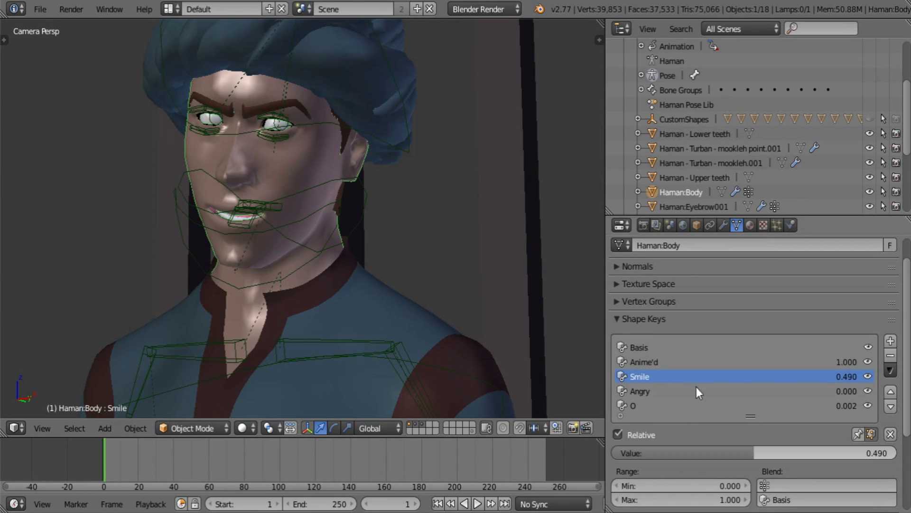
- Select the eyebrows and set their Happy shape key to 1 and Angry to 0
{"action": "right_click", "coordinate": [302, 104]}
{"action": "left_click", "coordinate": [708, 444]}
{"action": "type", "text": "1"}
{"action": "key", "text": "Return"}
{"action": "left_click", "coordinate": [659, 379]}
{"action": "left_click_drag", "start_coordinate": [677, 444], "coordinate": [617, 444]}
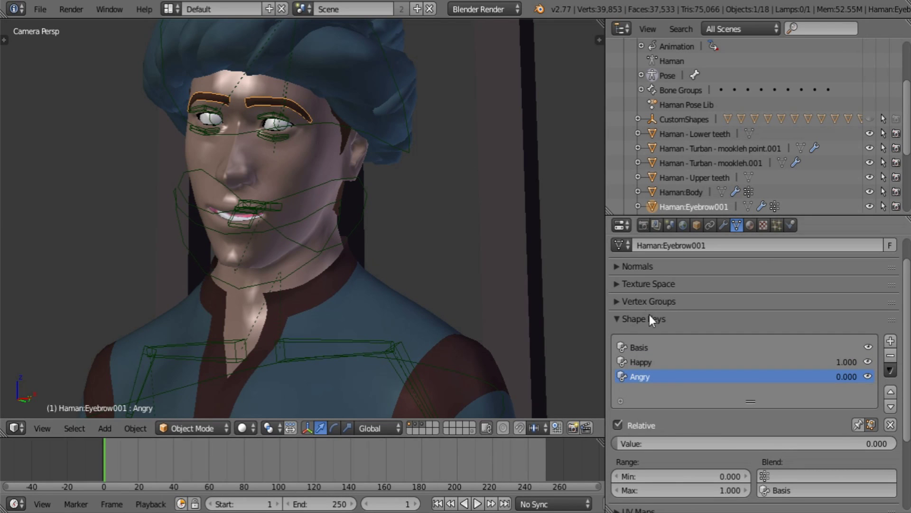
- Bring up the World settings, with Blend Sky and Real Sky on, exposure 0, range 1
{"action": "scroll", "coordinate": [528, 260], "scroll_direction": "down", "scroll_amount": 2}
{"action": "scroll", "coordinate": [564, 266], "scroll_direction": "up", "scroll_amount": 2}
{"action": "left_click", "coordinate": [683, 225]}
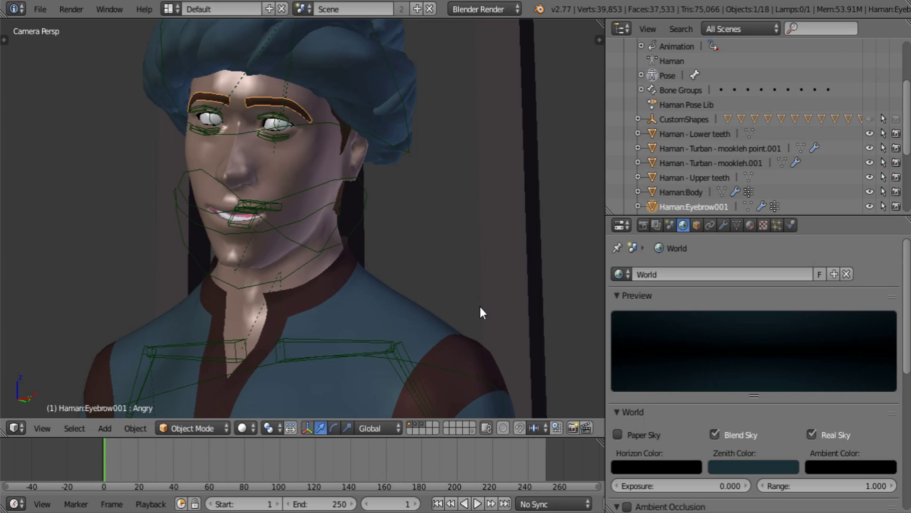
- Change the World's Environment Lighting energy from 0.25 to 0.8
{"action": "scroll", "coordinate": [519, 282], "scroll_direction": "down", "scroll_amount": 3}
{"action": "scroll", "coordinate": [622, 269], "scroll_direction": "down", "scroll_amount": 3}
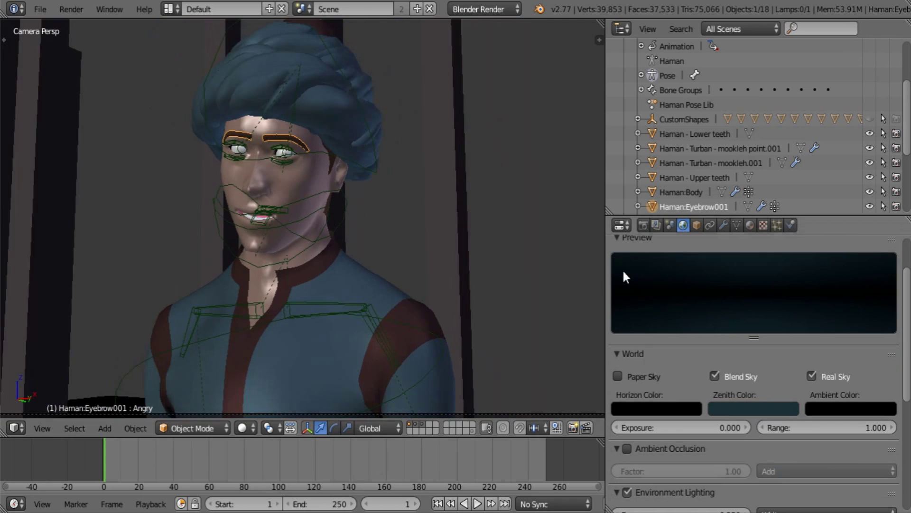
{"action": "scroll", "coordinate": [468, 244], "scroll_direction": "up", "scroll_amount": 2}
{"action": "scroll", "coordinate": [468, 244], "scroll_direction": "up", "scroll_amount": 2}
{"action": "scroll", "coordinate": [782, 323], "scroll_direction": "down", "scroll_amount": 6}
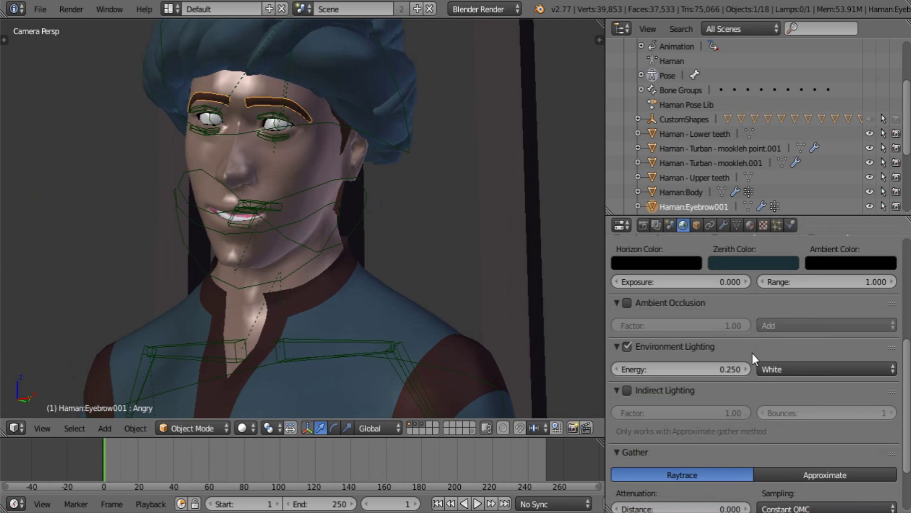
{"action": "left_click", "coordinate": [685, 373]}
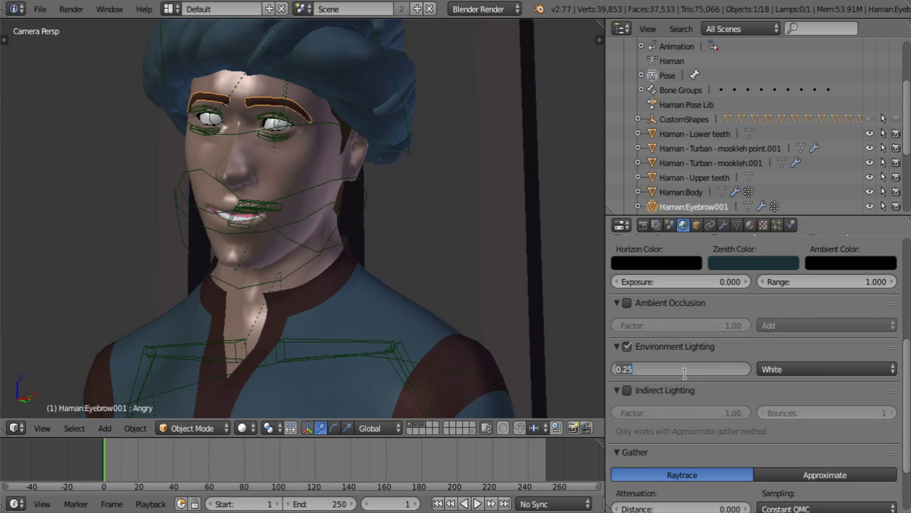
{"action": "type", "text": "0.8"}
{"action": "key", "text": "Return"}
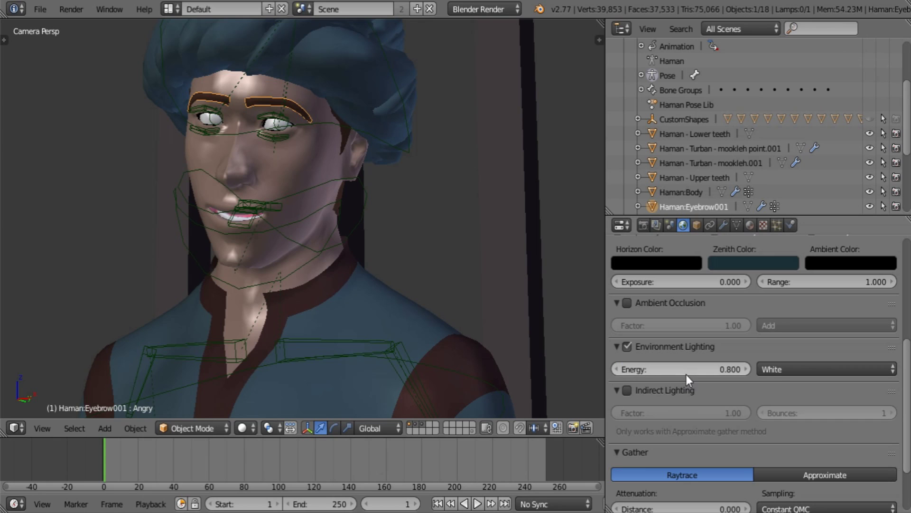
- Select Haman's body and lower the skin diffuse colour's HSV value from 0.613 to 0.527
{"action": "left_click", "coordinate": [750, 225]}
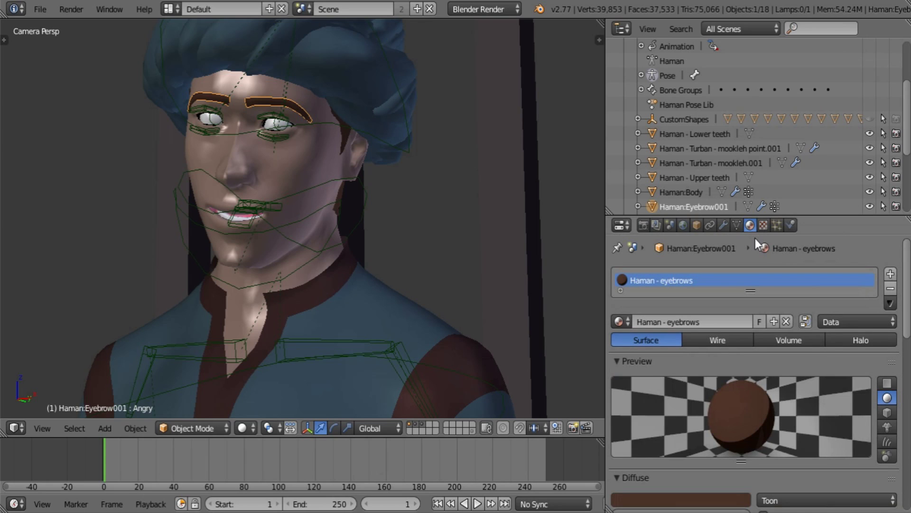
{"action": "right_click", "coordinate": [305, 161]}
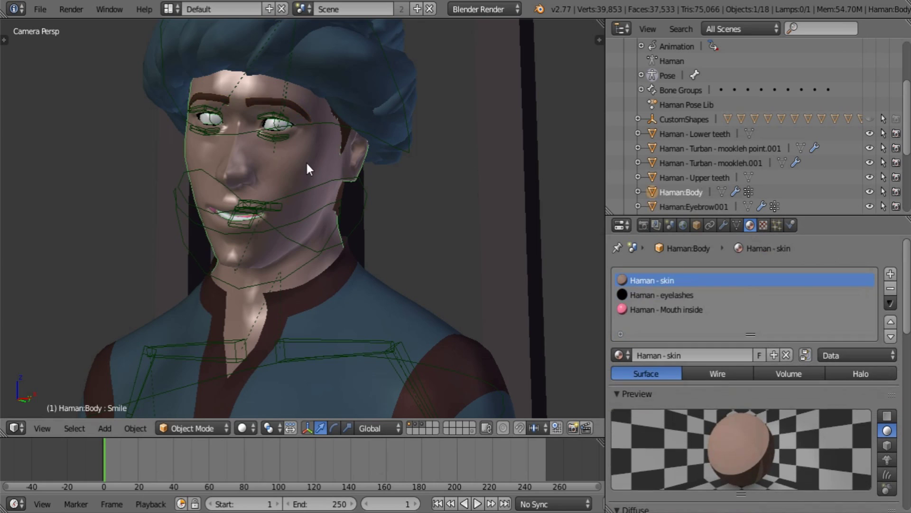
{"action": "scroll", "coordinate": [700, 463], "scroll_direction": "down", "scroll_amount": 5}
{"action": "left_click", "coordinate": [692, 444]}
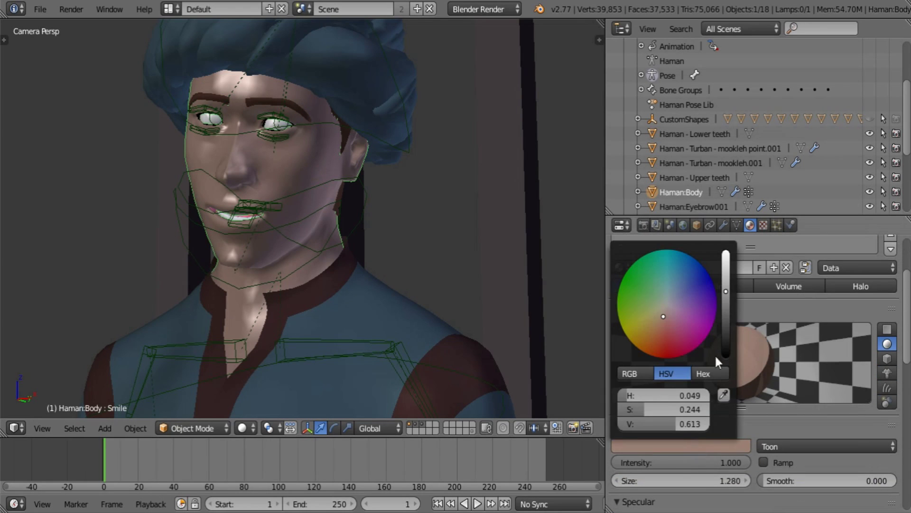
{"action": "left_click_drag", "start_coordinate": [725, 292], "coordinate": [725, 301]}
{"action": "scroll", "coordinate": [776, 370], "scroll_direction": "down", "scroll_amount": 15}
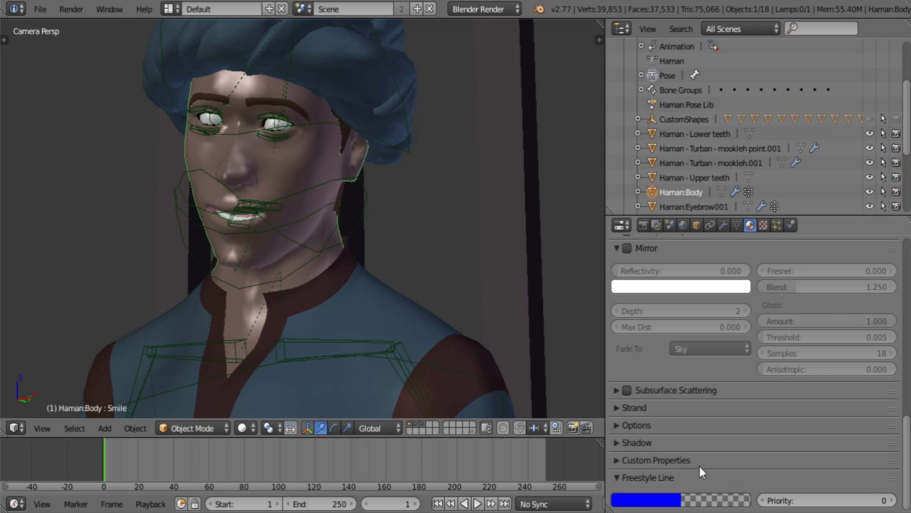
- In Render Layers, collapse Along Stroke and expand the line style's first Material colour modifier
{"action": "left_click", "coordinate": [658, 222]}
{"action": "scroll", "coordinate": [813, 383], "scroll_direction": "down", "scroll_amount": 8}
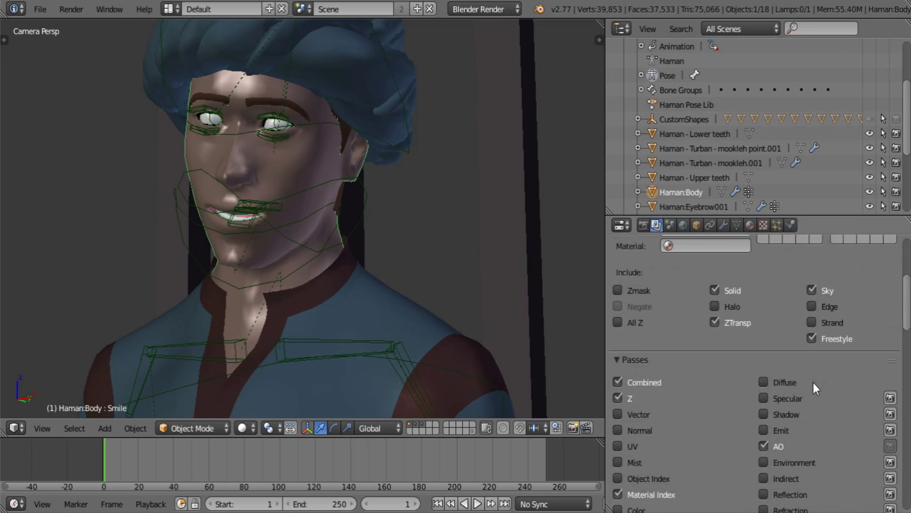
{"action": "scroll", "coordinate": [810, 373], "scroll_direction": "down", "scroll_amount": 20}
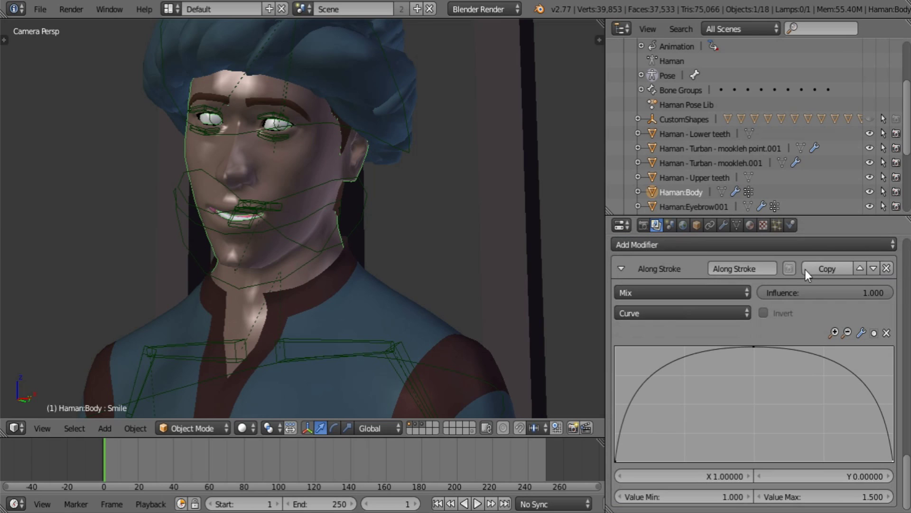
{"action": "left_click", "coordinate": [638, 269]}
{"action": "scroll", "coordinate": [655, 332], "scroll_direction": "up", "scroll_amount": 10}
{"action": "left_click", "coordinate": [677, 334]}
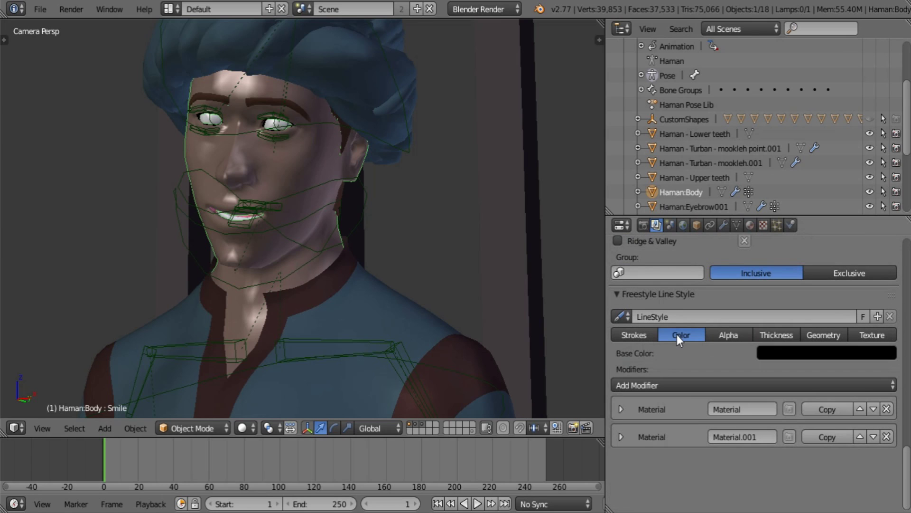
{"action": "left_click", "coordinate": [622, 409]}
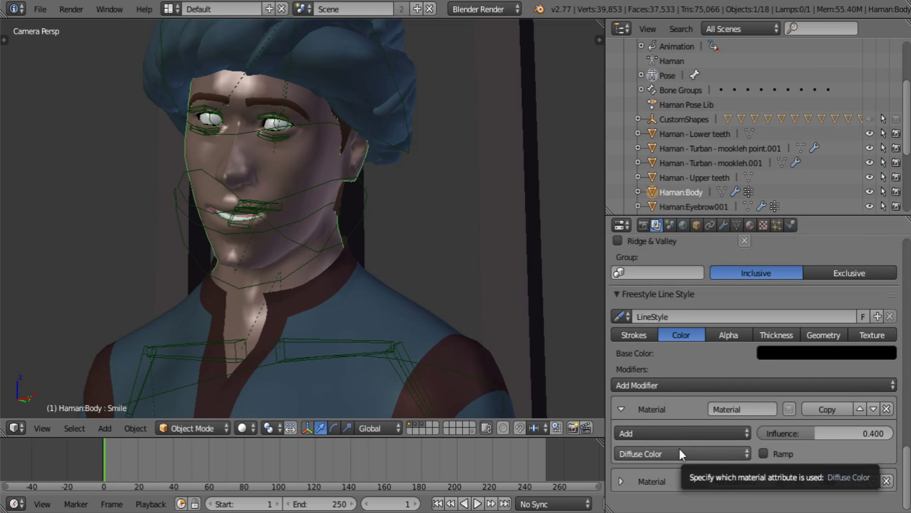
- Select the turban and review its Haman - Shirt material and texture settings
{"action": "right_click", "coordinate": [338, 52]}
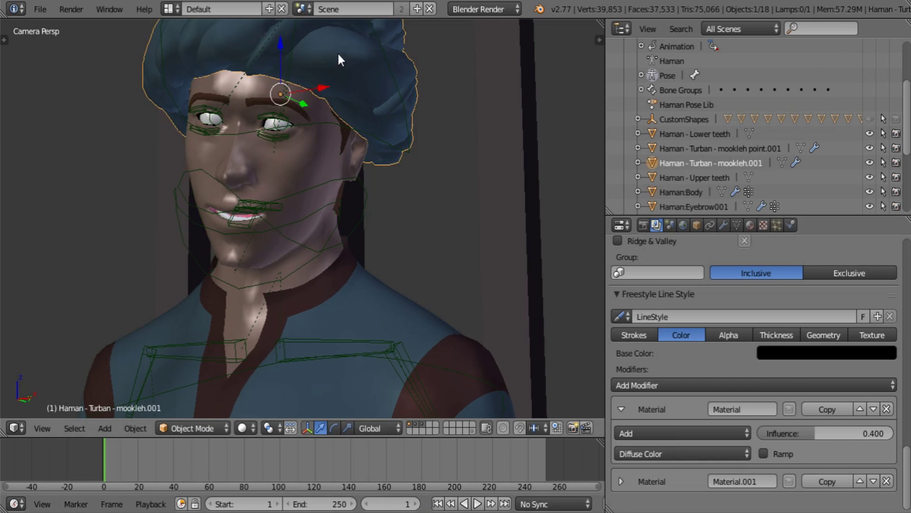
{"action": "left_click", "coordinate": [750, 224]}
{"action": "scroll", "coordinate": [734, 364], "scroll_direction": "up", "scroll_amount": 15}
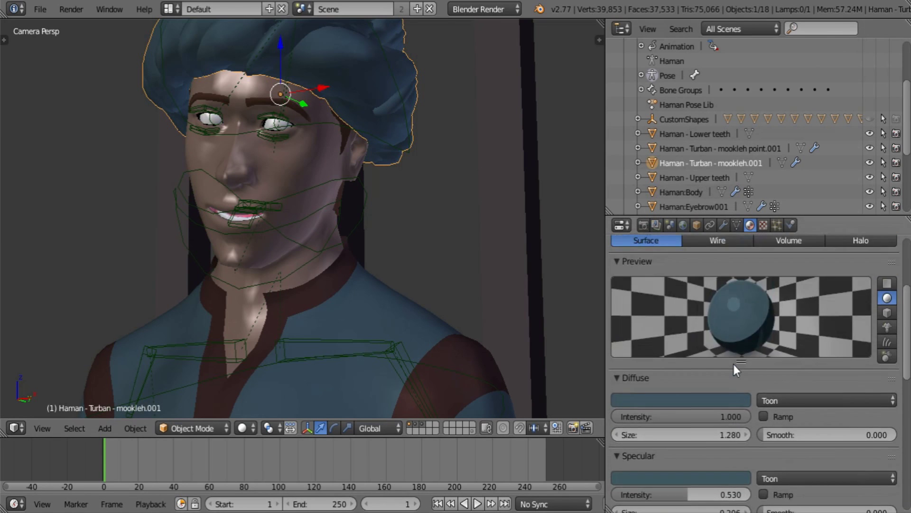
{"action": "scroll", "coordinate": [706, 399], "scroll_direction": "down", "scroll_amount": 3}
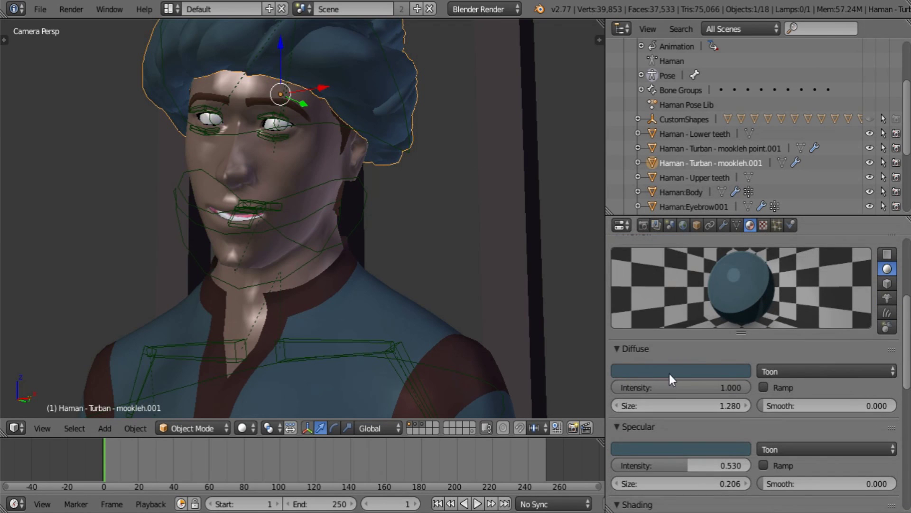
{"action": "left_click", "coordinate": [760, 224]}
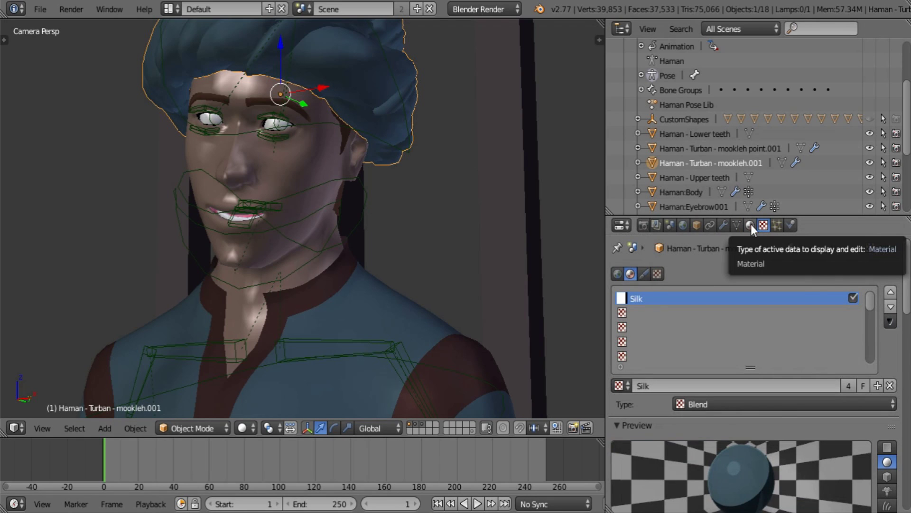
{"action": "left_click", "coordinate": [750, 225]}
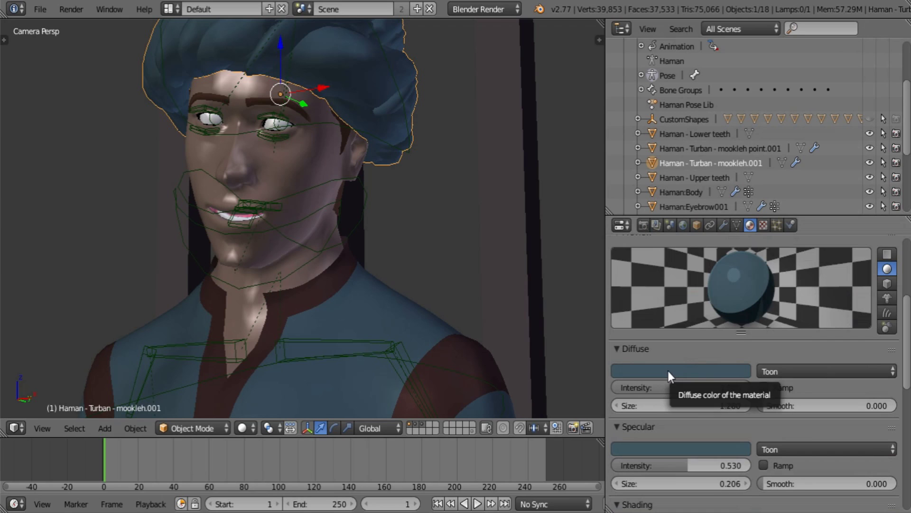
{"action": "scroll", "coordinate": [803, 438], "scroll_direction": "down", "scroll_amount": 5}
{"action": "scroll", "coordinate": [759, 422], "scroll_direction": "up", "scroll_amount": 3}
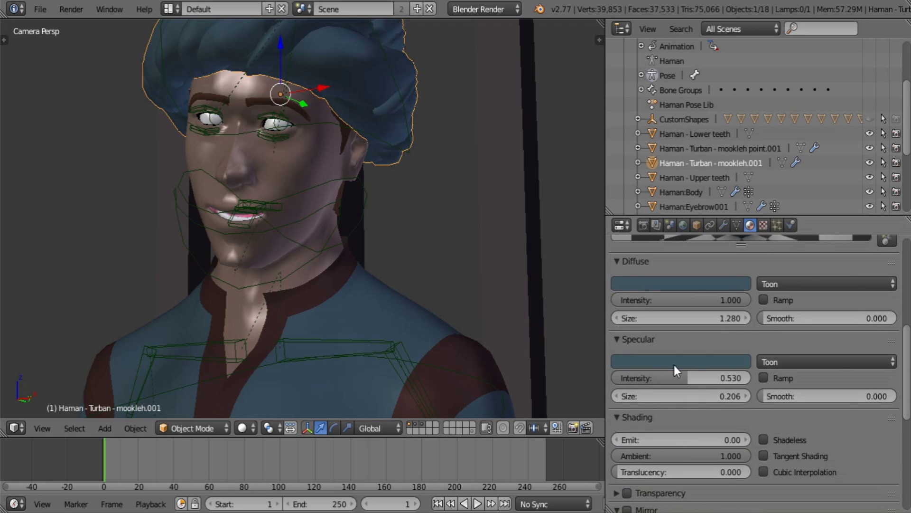
- Check the colour modifier's material attribute list, then return to the turban's Toon-shaded material
{"action": "left_click", "coordinate": [657, 228]}
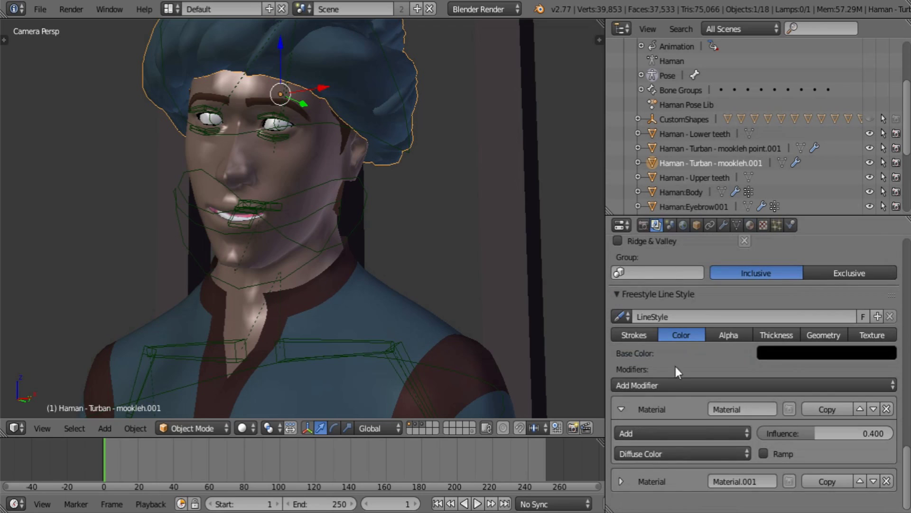
{"action": "left_click", "coordinate": [683, 456]}
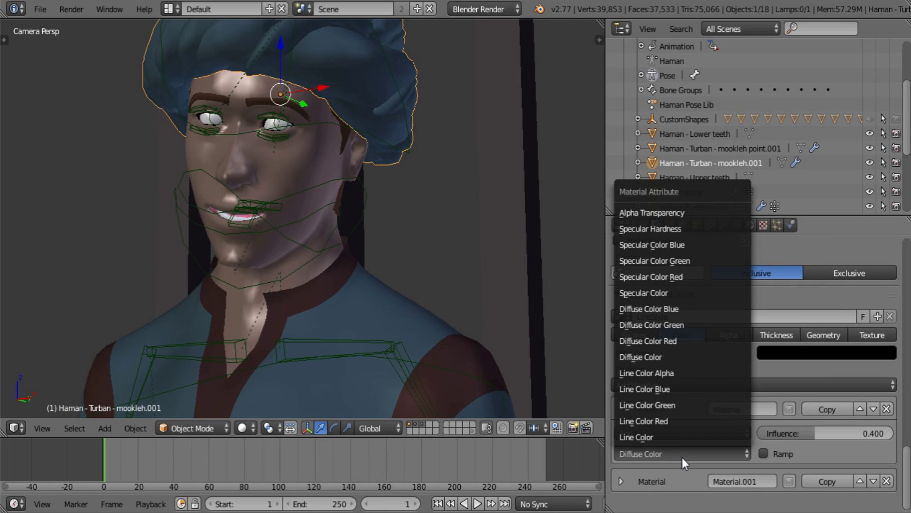
{"action": "left_click", "coordinate": [662, 437]}
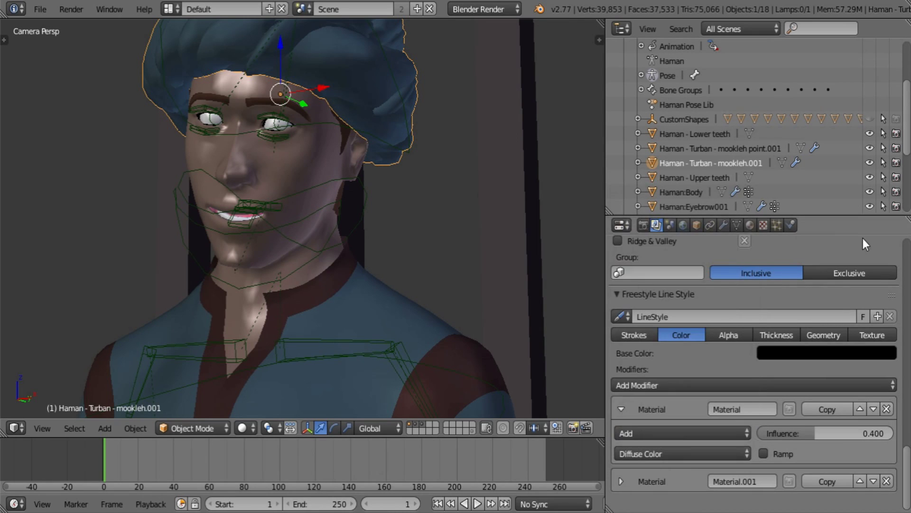
{"action": "left_click", "coordinate": [750, 224]}
{"action": "scroll", "coordinate": [737, 372], "scroll_direction": "down", "scroll_amount": 4}
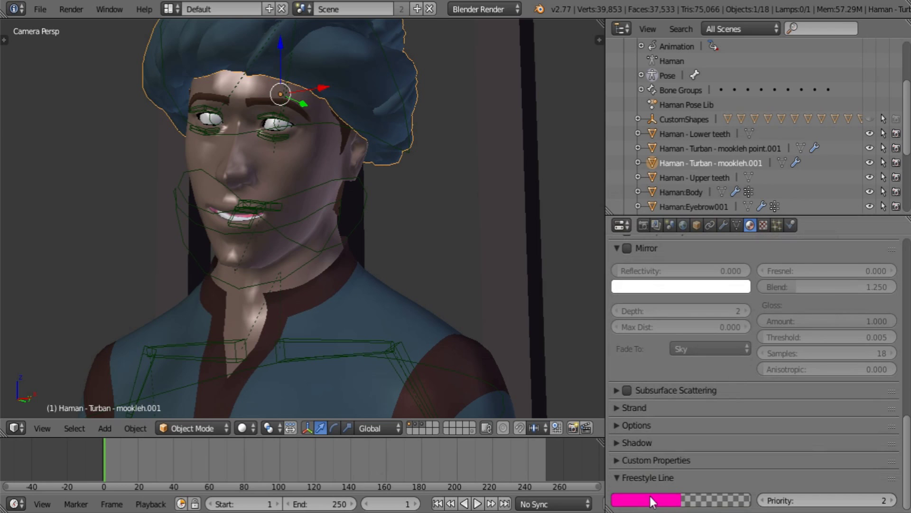
{"action": "scroll", "coordinate": [766, 364], "scroll_direction": "up", "scroll_amount": 5}
{"action": "scroll", "coordinate": [766, 364], "scroll_direction": "up", "scroll_amount": 6}
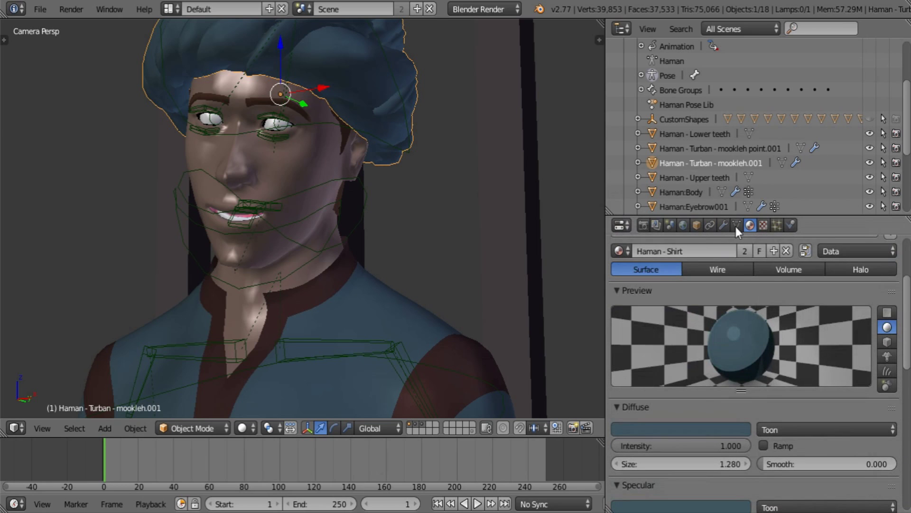
- Go back to the Freestyle line style panel and review the colour modifier's blend options
{"action": "left_click", "coordinate": [710, 225]}
{"action": "left_click", "coordinate": [655, 226]}
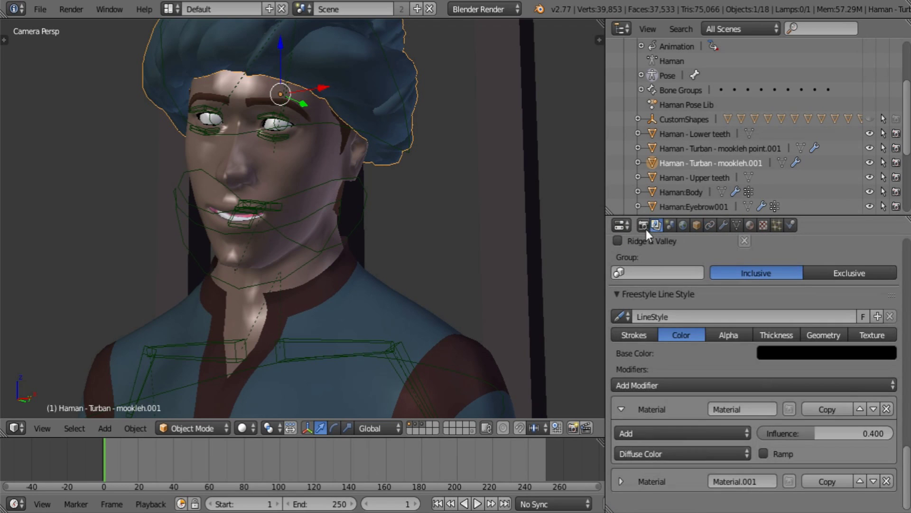
{"action": "left_click", "coordinate": [662, 434]}
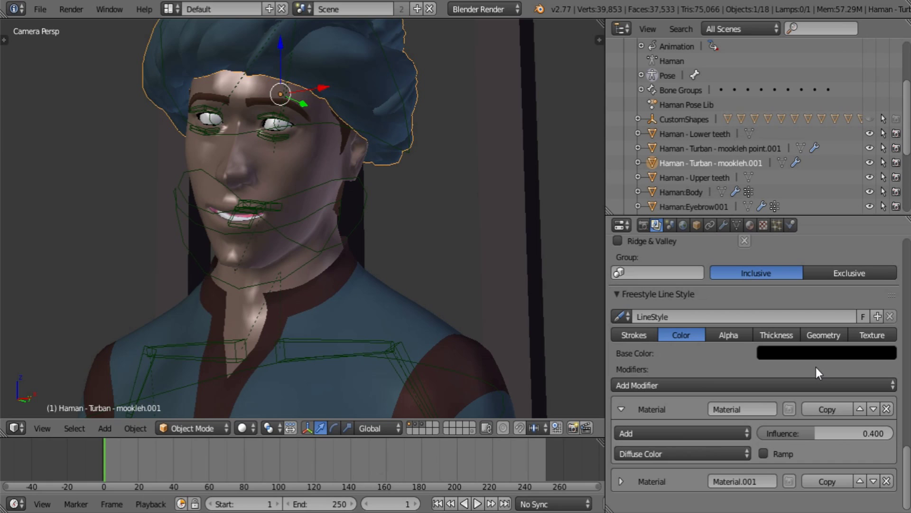
{"action": "scroll", "coordinate": [792, 404], "scroll_direction": "up", "scroll_amount": 1}
- Review the line style's Thickness, Geometry and Texture options, ending on Geometry with its Sampling modifier
{"action": "left_click", "coordinate": [773, 351]}
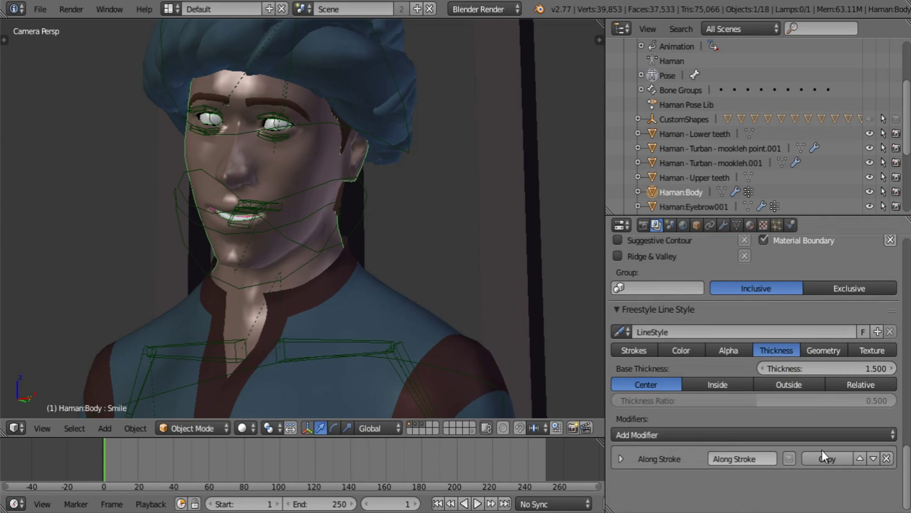
{"action": "left_click", "coordinate": [822, 350]}
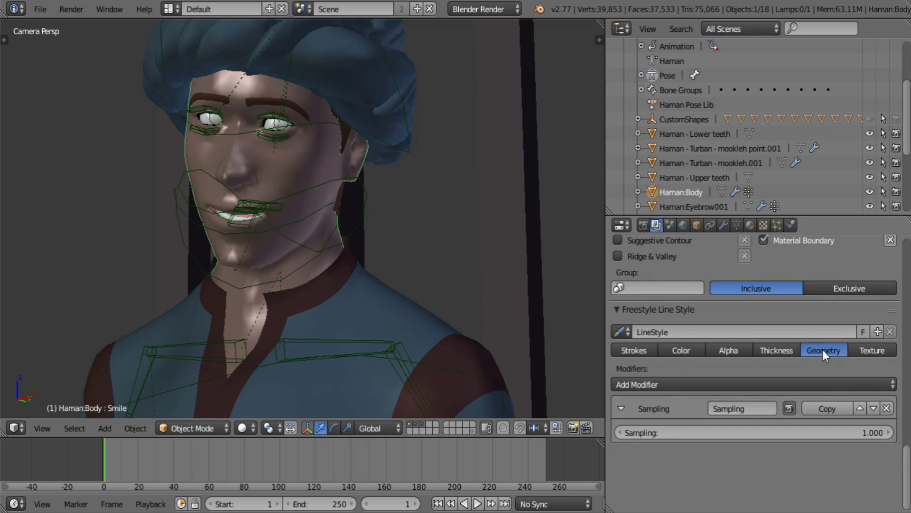
{"action": "left_click", "coordinate": [886, 352]}
{"action": "left_click", "coordinate": [777, 352]}
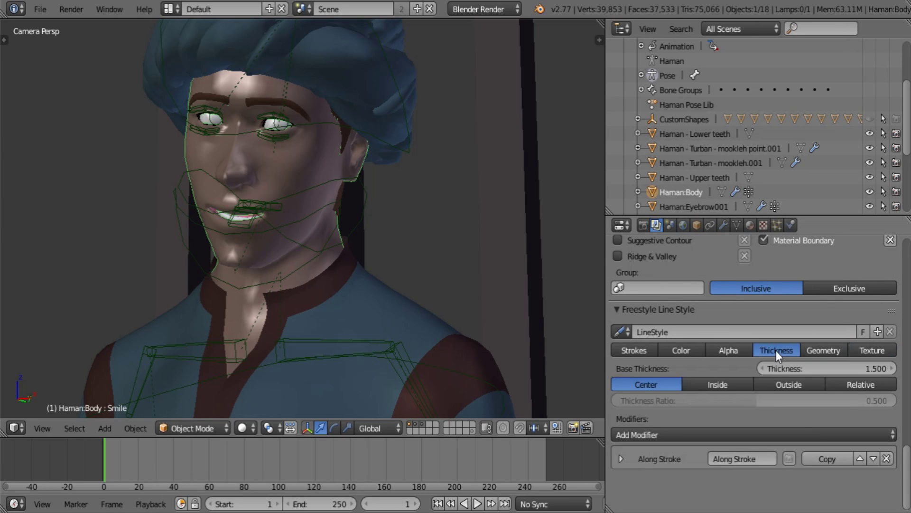
{"action": "left_click", "coordinate": [847, 351]}
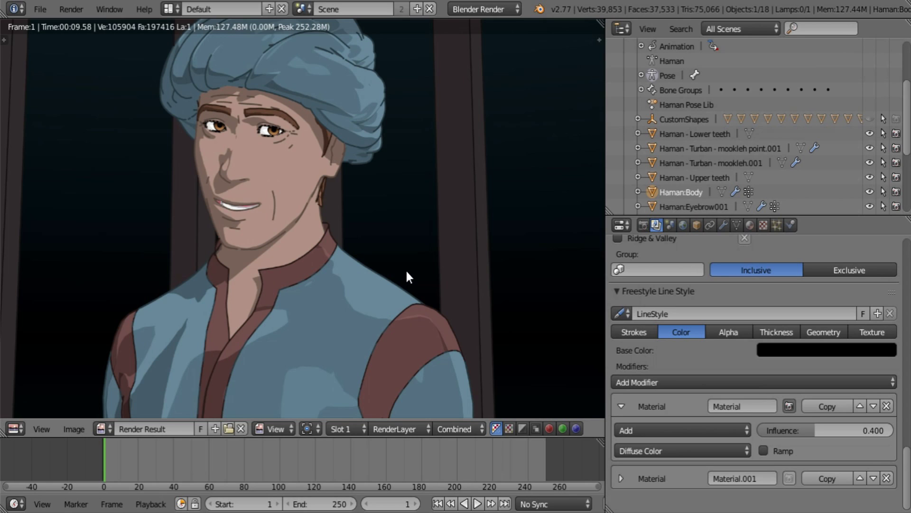
{"action": "scroll", "coordinate": [318, 294], "scroll_direction": "up", "scroll_amount": 2}
{"action": "scroll", "coordinate": [366, 309], "scroll_direction": "up", "scroll_amount": 3}
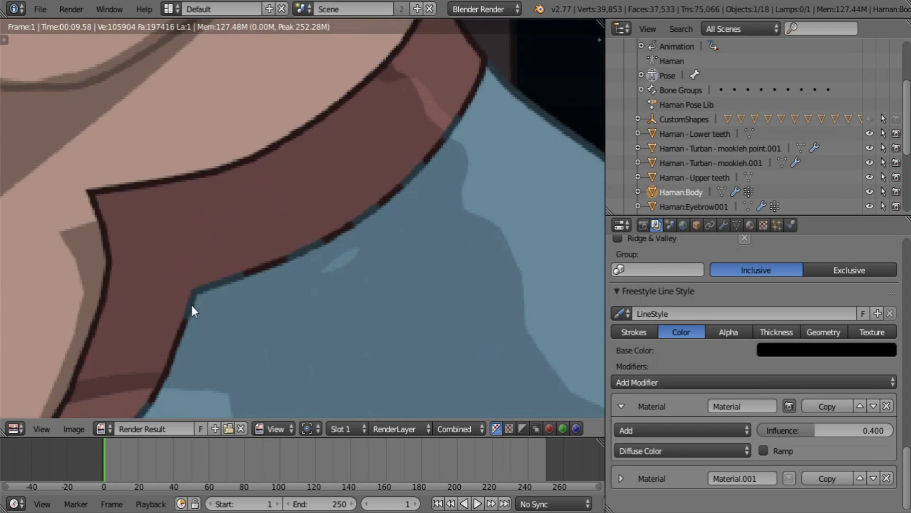
{"action": "scroll", "coordinate": [285, 266], "scroll_direction": "up", "scroll_amount": 2}
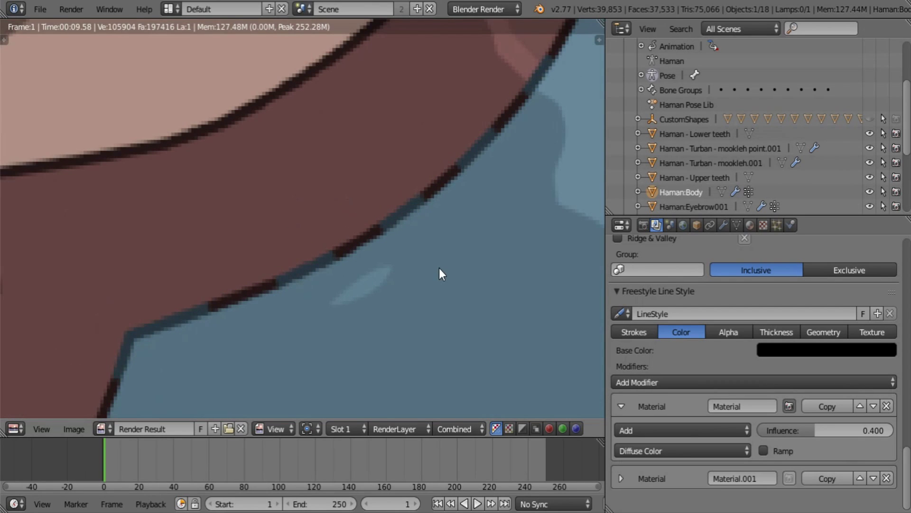
{"action": "scroll", "coordinate": [438, 269], "scroll_direction": "down", "scroll_amount": 5}
{"action": "middle_click_drag", "start_coordinate": [431, 281], "coordinate": [359, 302]}
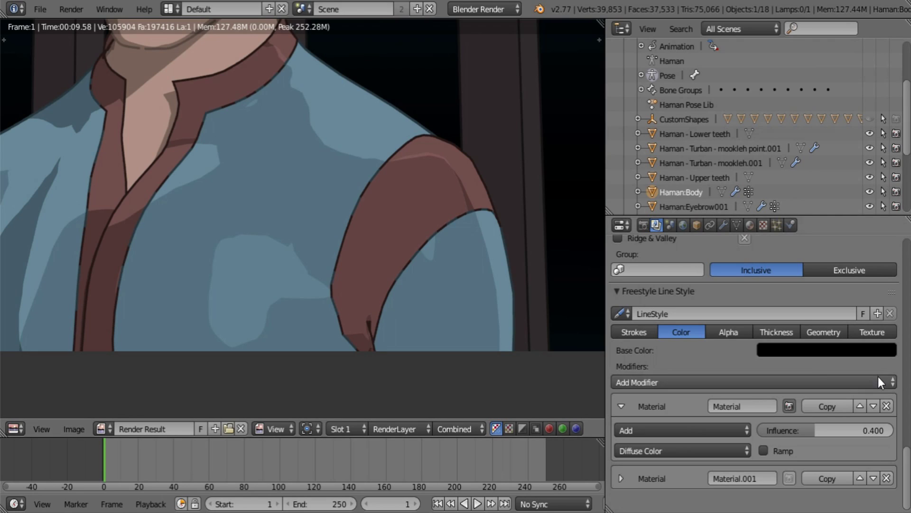
{"action": "scroll", "coordinate": [291, 169], "scroll_direction": "down", "scroll_amount": 3}
{"action": "scroll", "coordinate": [305, 247], "scroll_direction": "up", "scroll_amount": 5}
{"action": "scroll", "coordinate": [306, 244], "scroll_direction": "up", "scroll_amount": 1}
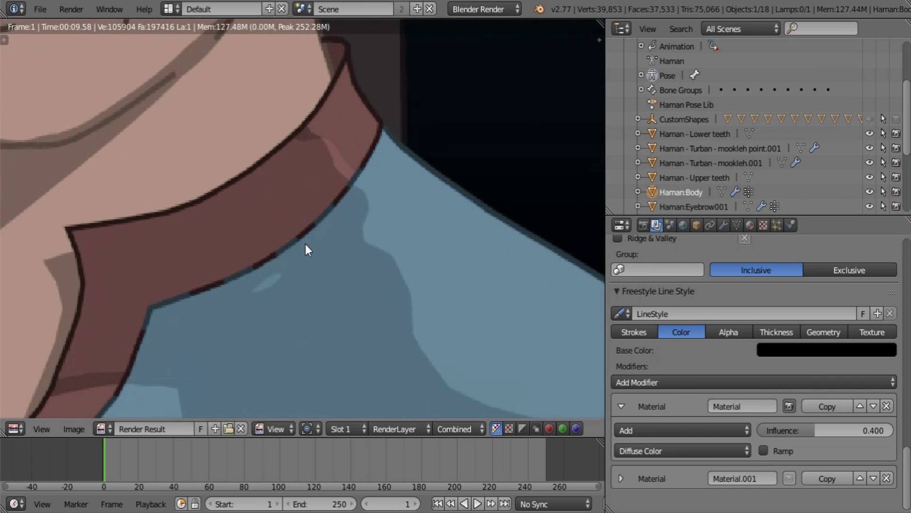
- Raise Freestyle line priority to 1 on a Haman:Body material slot
{"action": "left_click", "coordinate": [750, 225]}
{"action": "left_click", "coordinate": [665, 280]}
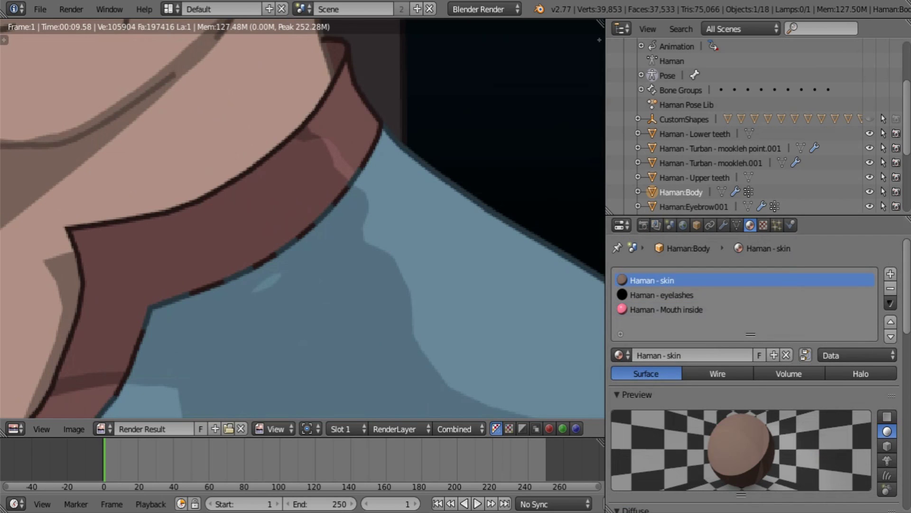
{"action": "left_click", "coordinate": [682, 294]}
{"action": "scroll", "coordinate": [684, 304], "scroll_direction": "down", "scroll_amount": 15}
{"action": "scroll", "coordinate": [806, 506], "scroll_direction": "down", "scroll_amount": 2}
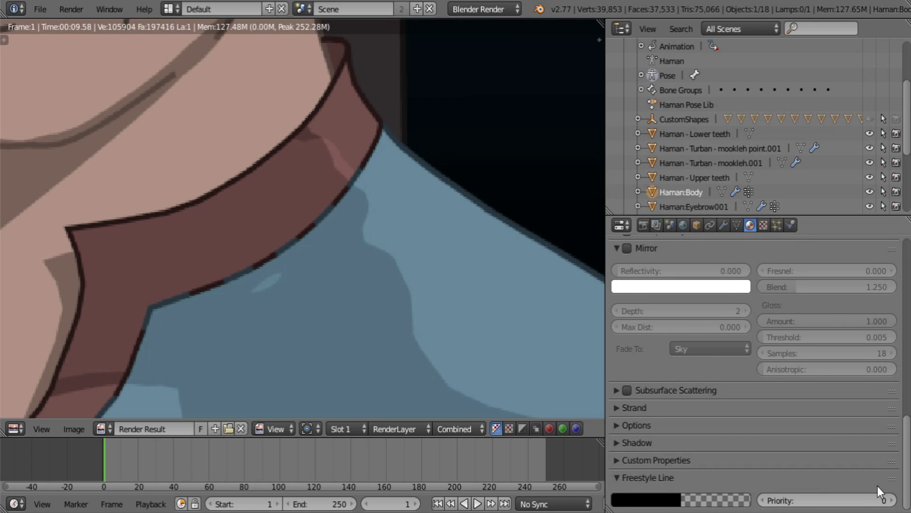
{"action": "left_click", "coordinate": [892, 501]}
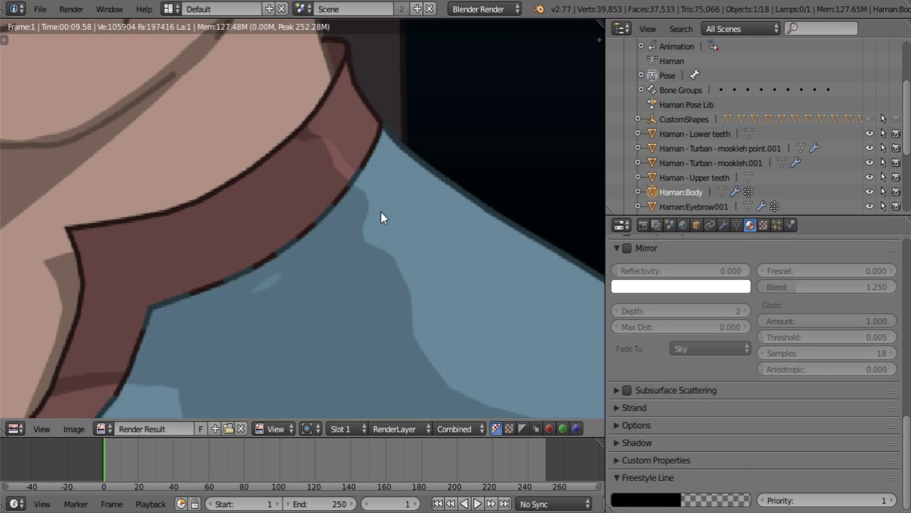
- Pan and zoom the render to inspect the face, collar and blue shirt
{"action": "middle_click_drag", "start_coordinate": [380, 212], "coordinate": [240, 236]}
{"action": "scroll", "coordinate": [241, 242], "scroll_direction": "up", "scroll_amount": 3}
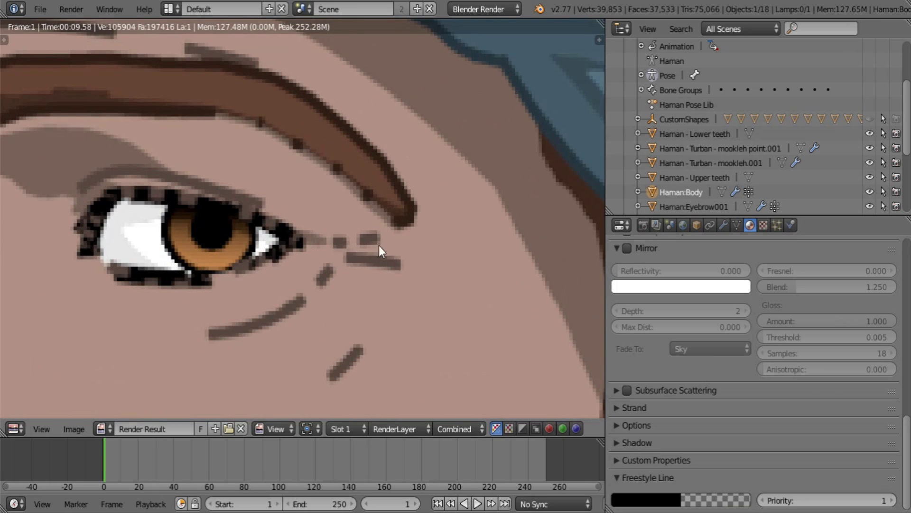
{"action": "scroll", "coordinate": [383, 243], "scroll_direction": "down", "scroll_amount": 4}
{"action": "middle_click_drag", "start_coordinate": [413, 234], "coordinate": [254, 82]}
{"action": "scroll", "coordinate": [403, 55], "scroll_direction": "up", "scroll_amount": 3}
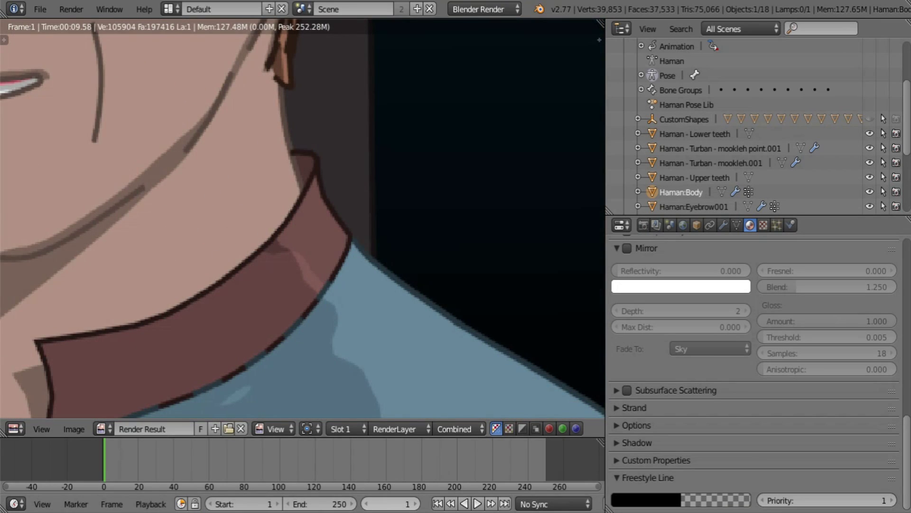
{"action": "scroll", "coordinate": [384, 373], "scroll_direction": "up", "scroll_amount": 4}
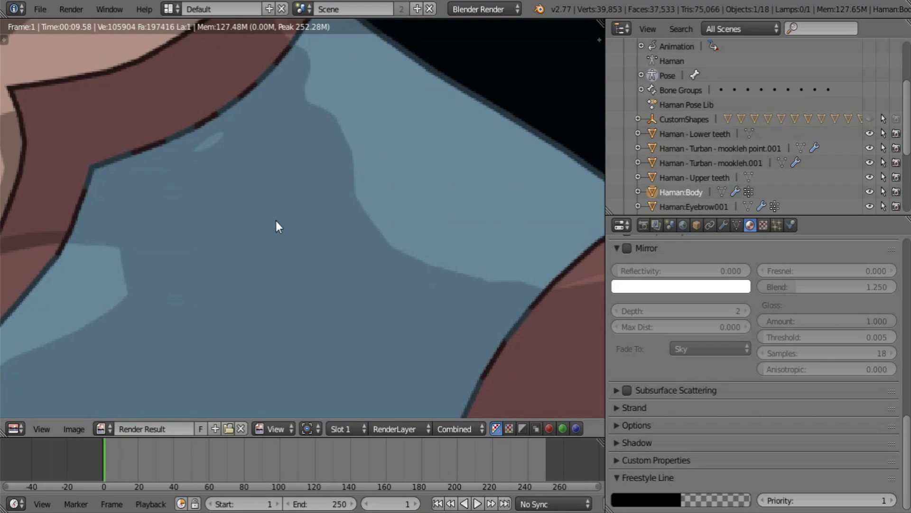
{"action": "scroll", "coordinate": [702, 165], "scroll_direction": "down", "scroll_amount": 3}
- Select the Haman:Shirt01 object to view its material settings
{"action": "left_click", "coordinate": [685, 148]}
{"action": "scroll", "coordinate": [284, 203], "scroll_direction": "down", "scroll_amount": 5}
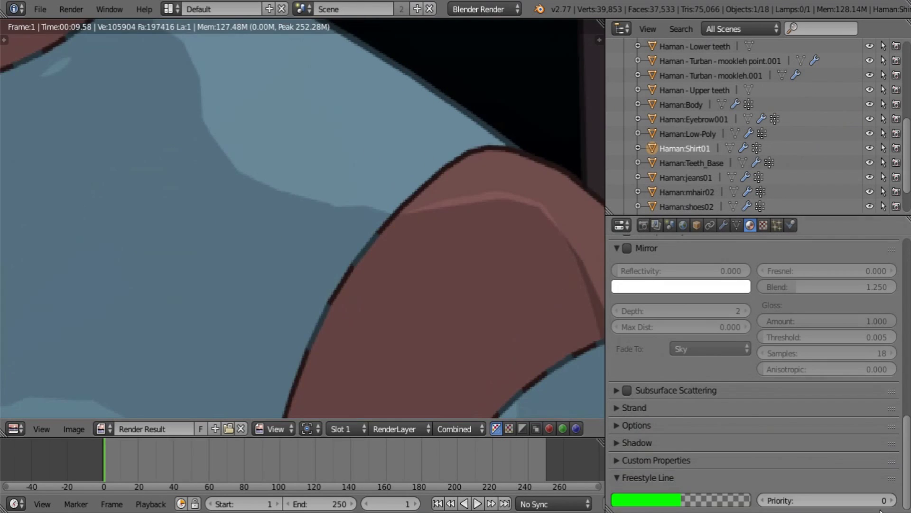
{"action": "scroll", "coordinate": [284, 209], "scroll_direction": "down", "scroll_amount": 3}
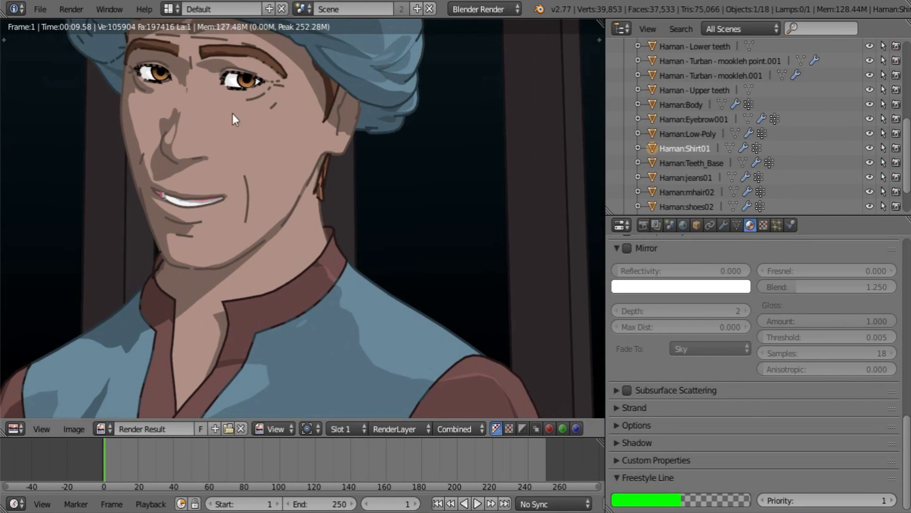
{"action": "scroll", "coordinate": [229, 105], "scroll_direction": "up", "scroll_amount": 2}
{"action": "scroll", "coordinate": [197, 118], "scroll_direction": "up", "scroll_amount": 4}
- Inspect the render's outlines around the collar, red sleeve, face and mouth
{"action": "middle_click_drag", "start_coordinate": [255, 150], "coordinate": [115, 177]}
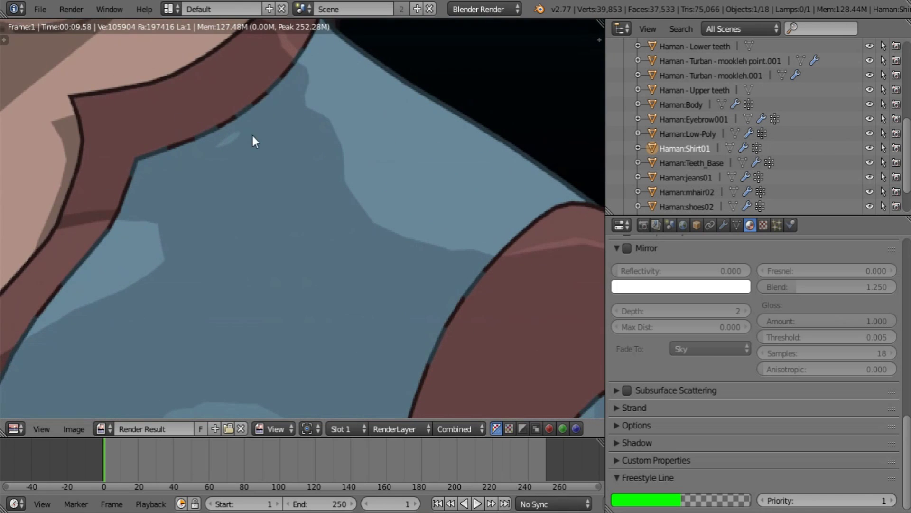
{"action": "middle_click_drag", "start_coordinate": [318, 240], "coordinate": [439, 197]}
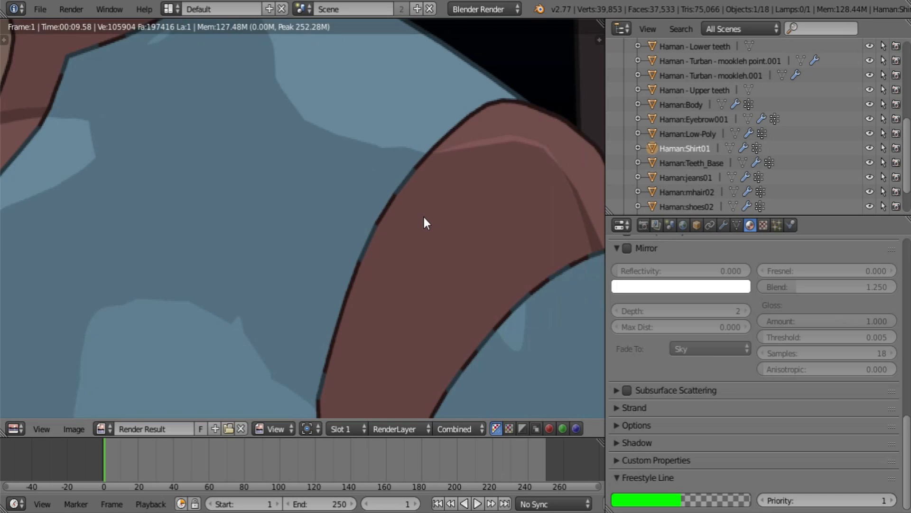
{"action": "middle_click_drag", "start_coordinate": [273, 149], "coordinate": [384, 269]}
{"action": "scroll", "coordinate": [380, 273], "scroll_direction": "up", "scroll_amount": 2}
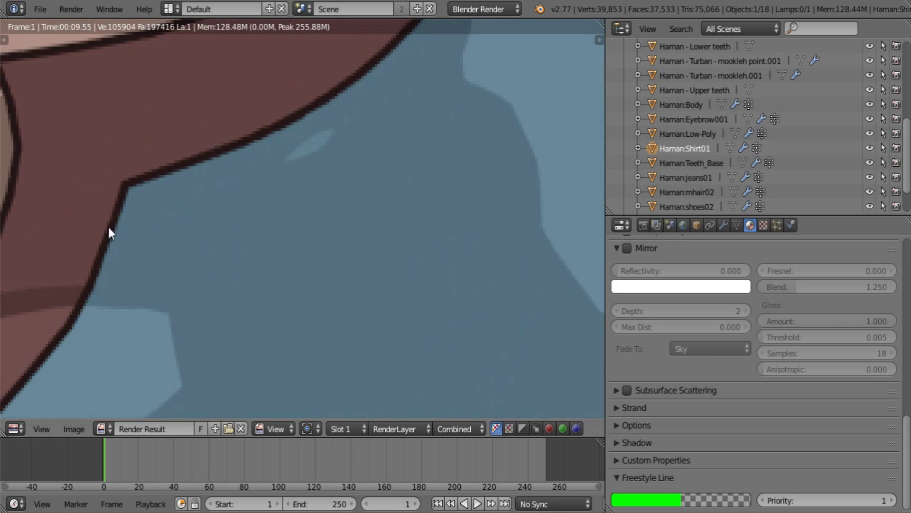
{"action": "middle_click_drag", "start_coordinate": [441, 193], "coordinate": [193, 169]}
{"action": "scroll", "coordinate": [248, 181], "scroll_direction": "up", "scroll_amount": 3}
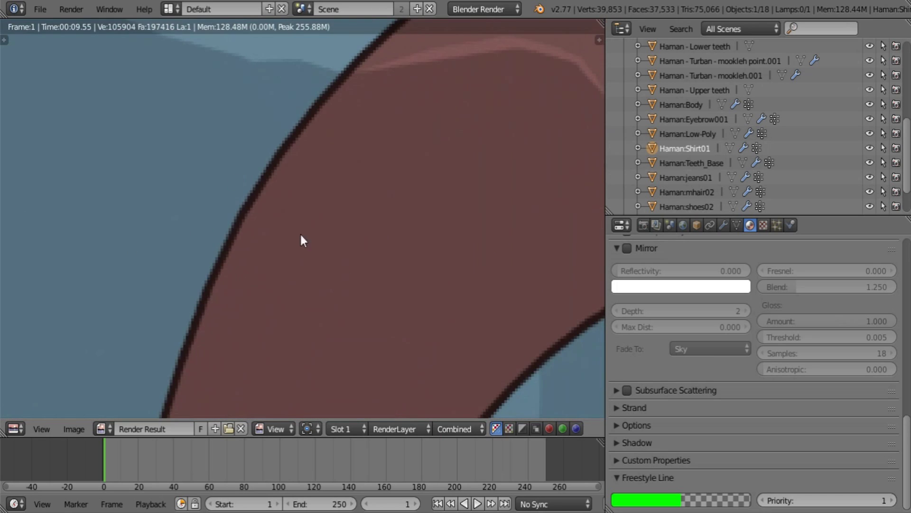
{"action": "scroll", "coordinate": [341, 267], "scroll_direction": "down", "scroll_amount": 2}
{"action": "middle_click_drag", "start_coordinate": [246, 152], "coordinate": [343, 225]}
{"action": "middle_click_drag", "start_coordinate": [141, 126], "coordinate": [171, 146]}
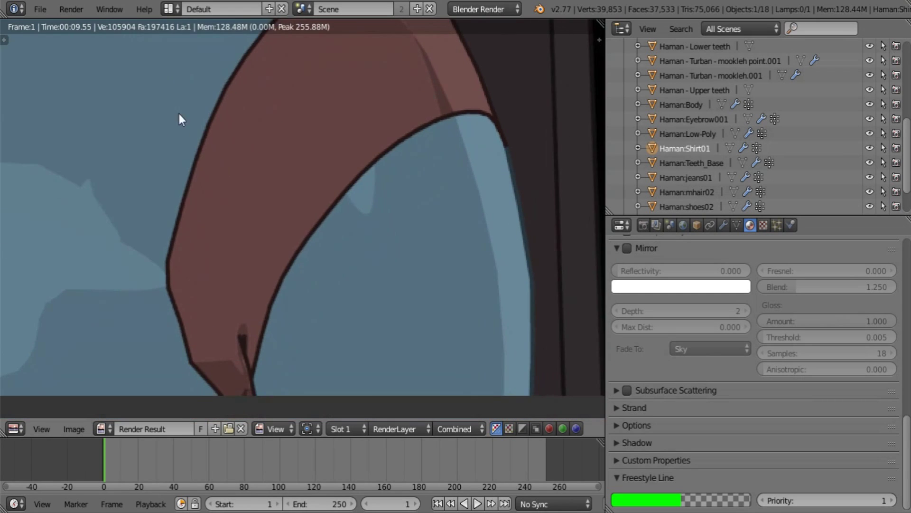
{"action": "scroll", "coordinate": [356, 366], "scroll_direction": "down", "scroll_amount": 2}
{"action": "middle_click_drag", "start_coordinate": [356, 366], "coordinate": [266, 347]}
{"action": "scroll", "coordinate": [266, 348], "scroll_direction": "down", "scroll_amount": 2}
{"action": "middle_click_drag", "start_coordinate": [280, 180], "coordinate": [282, 232]}
{"action": "scroll", "coordinate": [234, 296], "scroll_direction": "up", "scroll_amount": 1}
{"action": "scroll", "coordinate": [234, 300], "scroll_direction": "up", "scroll_amount": 3}
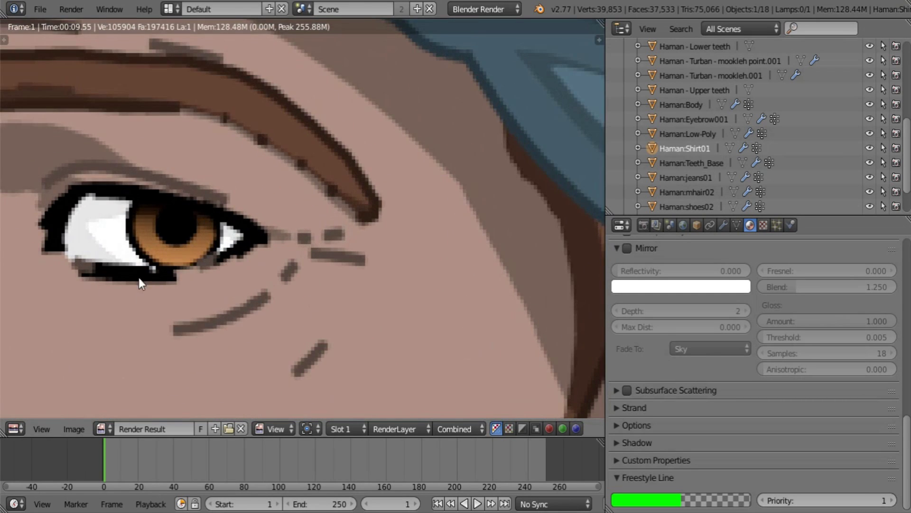
{"action": "middle_click_drag", "start_coordinate": [138, 280], "coordinate": [301, 224]}
{"action": "scroll", "coordinate": [206, 340], "scroll_direction": "down", "scroll_amount": 3}
{"action": "middle_click_drag", "start_coordinate": [205, 340], "coordinate": [346, 226]}
{"action": "scroll", "coordinate": [297, 347], "scroll_direction": "up", "scroll_amount": 3}
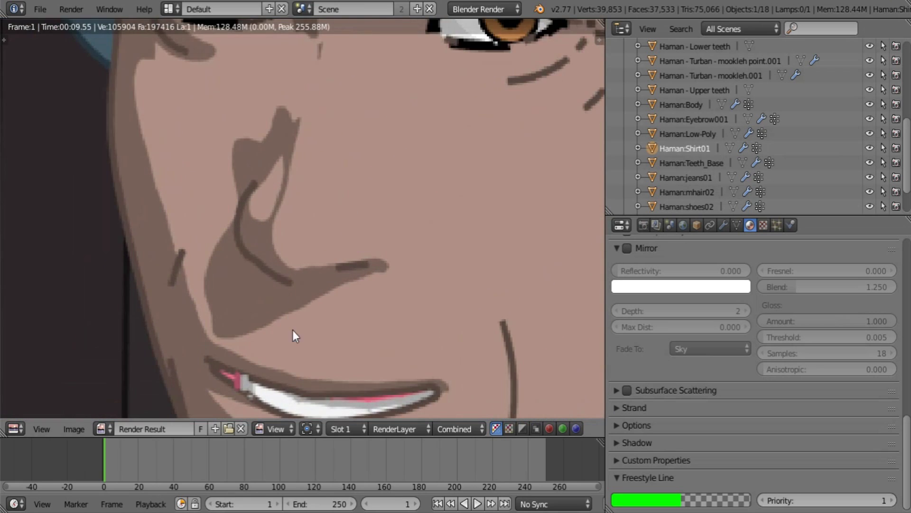
{"action": "middle_click_drag", "start_coordinate": [296, 341], "coordinate": [331, 221]}
{"action": "scroll", "coordinate": [257, 295], "scroll_direction": "up", "scroll_amount": 2}
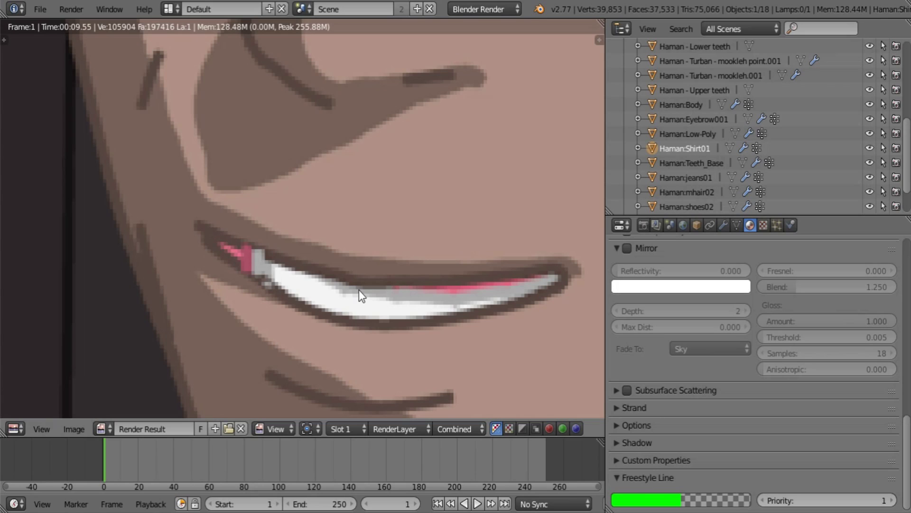
{"action": "left_click", "coordinate": [657, 225]}
{"action": "left_click", "coordinate": [638, 332]}
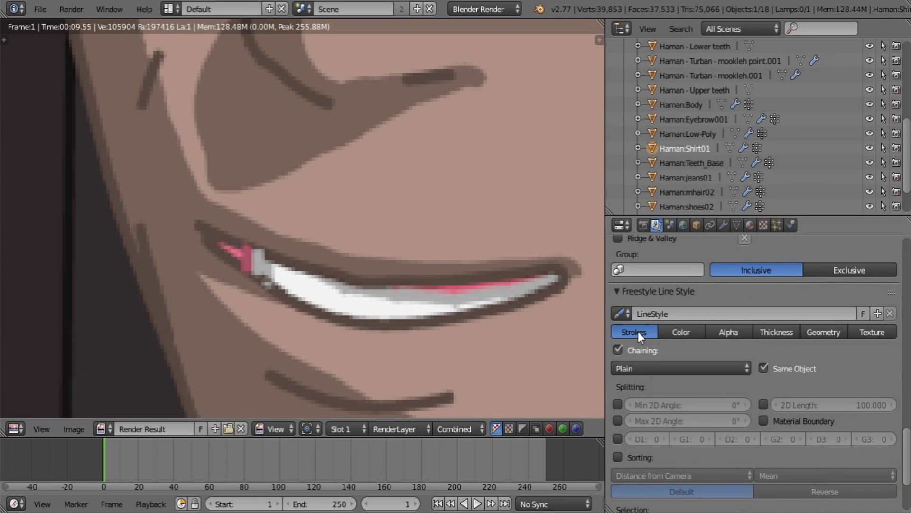
{"action": "scroll", "coordinate": [714, 446], "scroll_direction": "down", "scroll_amount": 5}
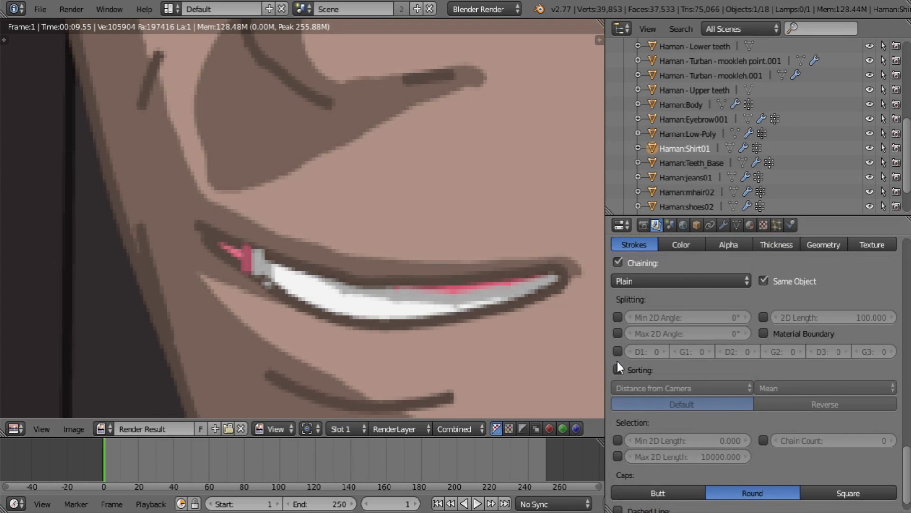
{"action": "left_click", "coordinate": [618, 368]}
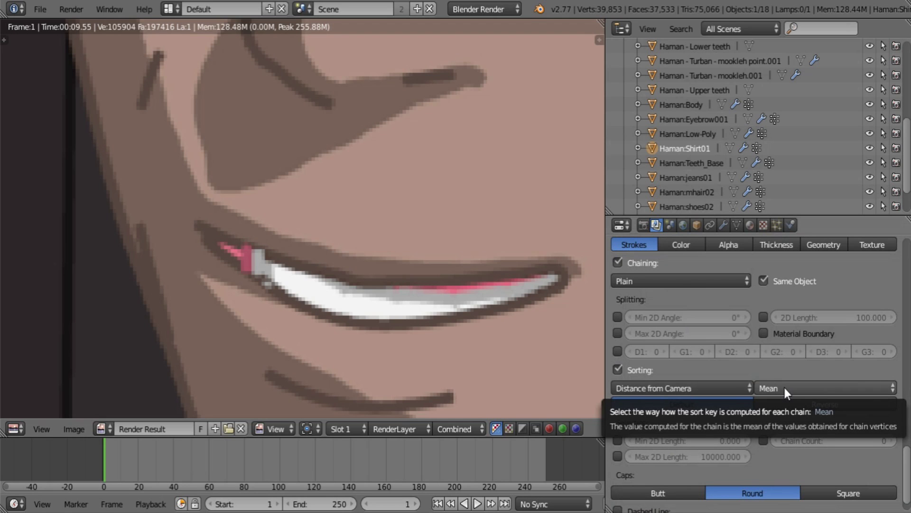
{"action": "scroll", "coordinate": [378, 224], "scroll_direction": "down", "scroll_amount": 5}
{"action": "middle_click_drag", "start_coordinate": [378, 224], "coordinate": [310, 354]}
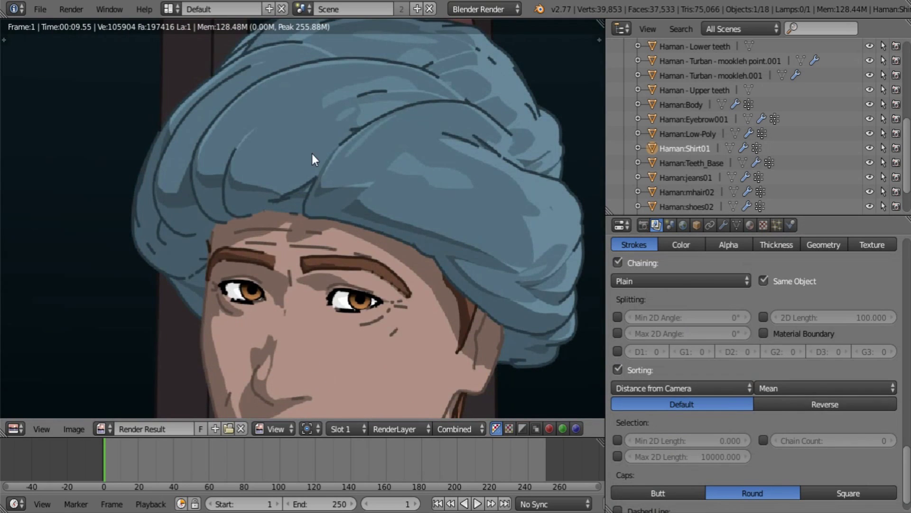
{"action": "middle_click_drag", "start_coordinate": [312, 156], "coordinate": [384, 341]}
{"action": "scroll", "coordinate": [277, 304], "scroll_direction": "up", "scroll_amount": 5}
{"action": "middle_click_drag", "start_coordinate": [275, 309], "coordinate": [312, 316]}
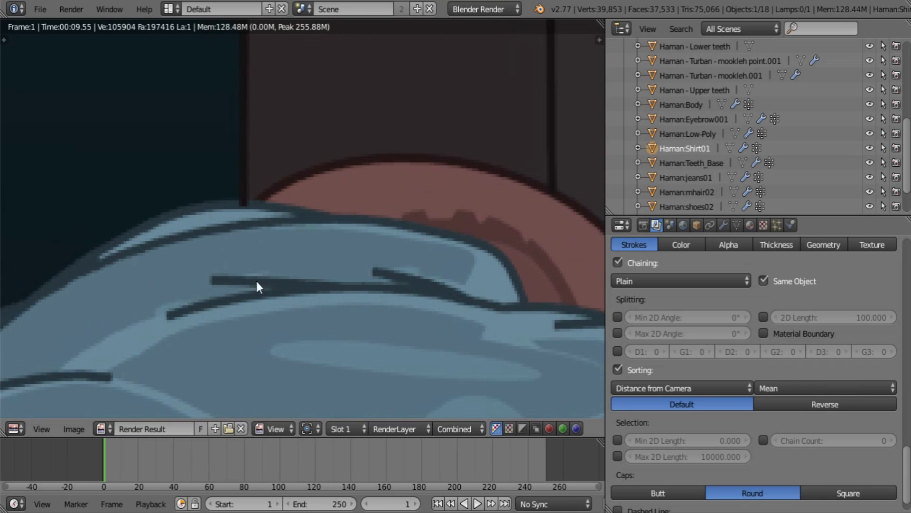
{"action": "middle_click_drag", "start_coordinate": [145, 279], "coordinate": [200, 195]}
{"action": "scroll", "coordinate": [237, 204], "scroll_direction": "down", "scroll_amount": 5}
{"action": "scroll", "coordinate": [332, 250], "scroll_direction": "up", "scroll_amount": 2}
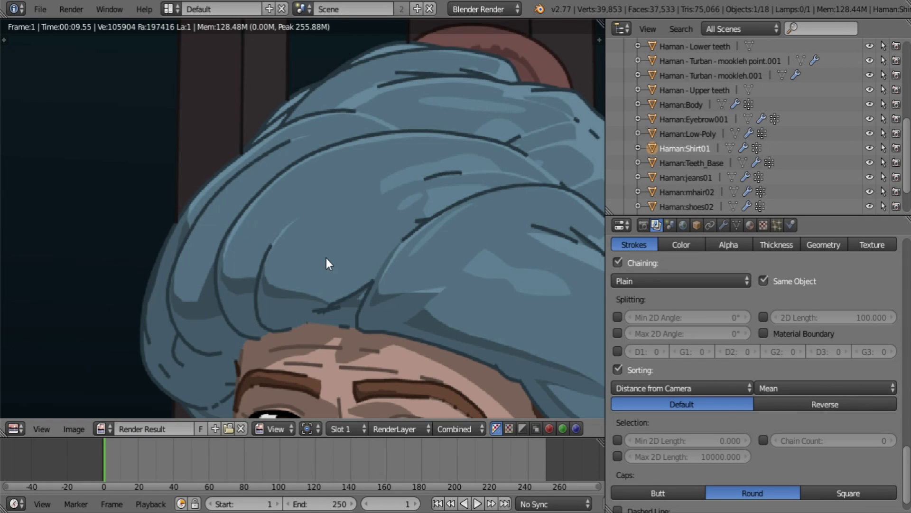
{"action": "scroll", "coordinate": [324, 258], "scroll_direction": "down", "scroll_amount": 3}
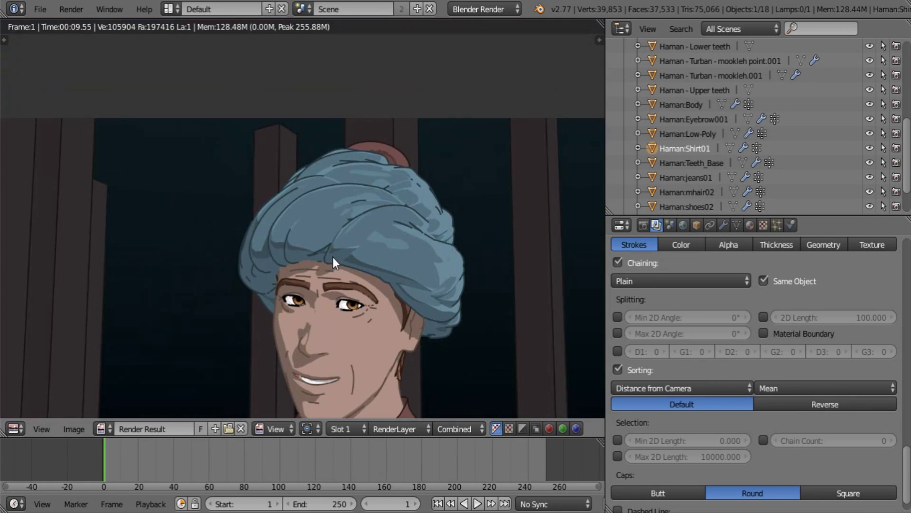
{"action": "middle_click_drag", "start_coordinate": [332, 257], "coordinate": [366, 158]}
{"action": "scroll", "coordinate": [366, 212], "scroll_direction": "up", "scroll_amount": 1}
{"action": "scroll", "coordinate": [366, 212], "scroll_direction": "up", "scroll_amount": 2}
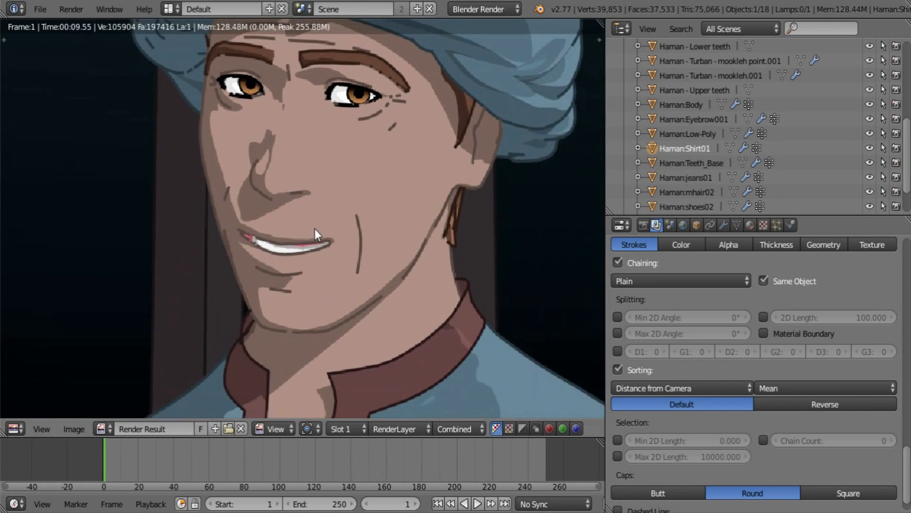
{"action": "scroll", "coordinate": [177, 216], "scroll_direction": "up", "scroll_amount": 4}
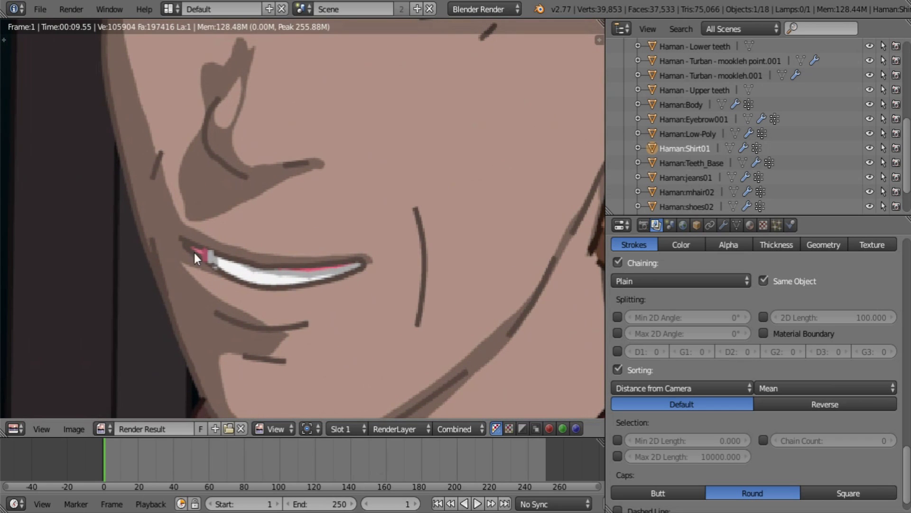
{"action": "scroll", "coordinate": [287, 236], "scroll_direction": "down", "scroll_amount": 5}
{"action": "middle_click_drag", "start_coordinate": [287, 236], "coordinate": [286, 298]}
{"action": "scroll", "coordinate": [247, 212], "scroll_direction": "up", "scroll_amount": 4}
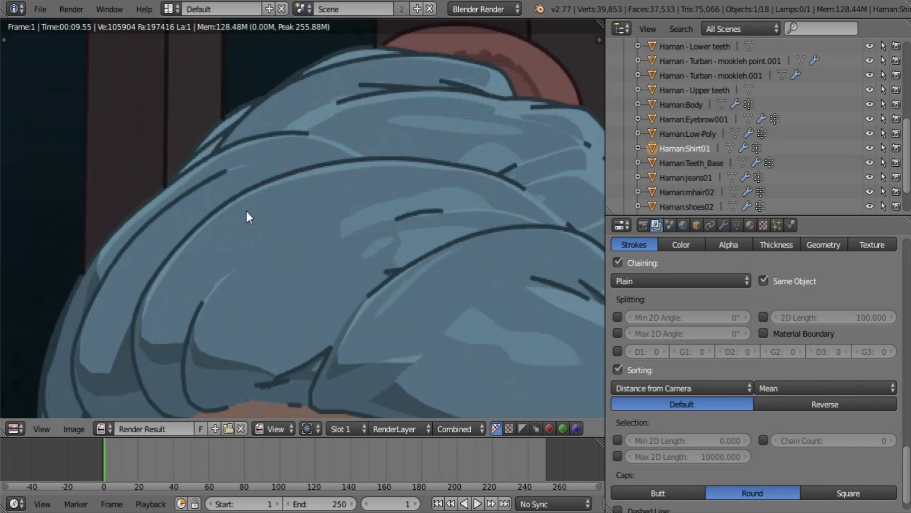
{"action": "scroll", "coordinate": [237, 219], "scroll_direction": "down", "scroll_amount": 4}
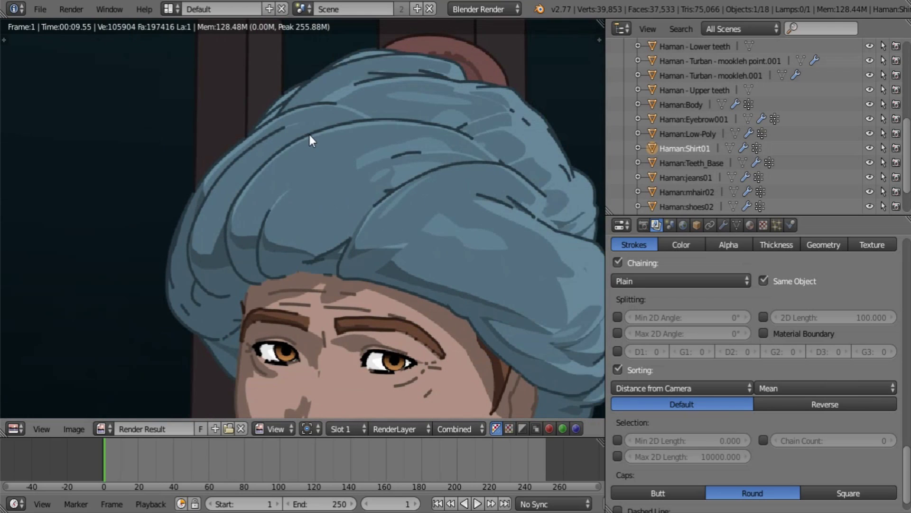
{"action": "scroll", "coordinate": [258, 155], "scroll_direction": "up", "scroll_amount": 3}
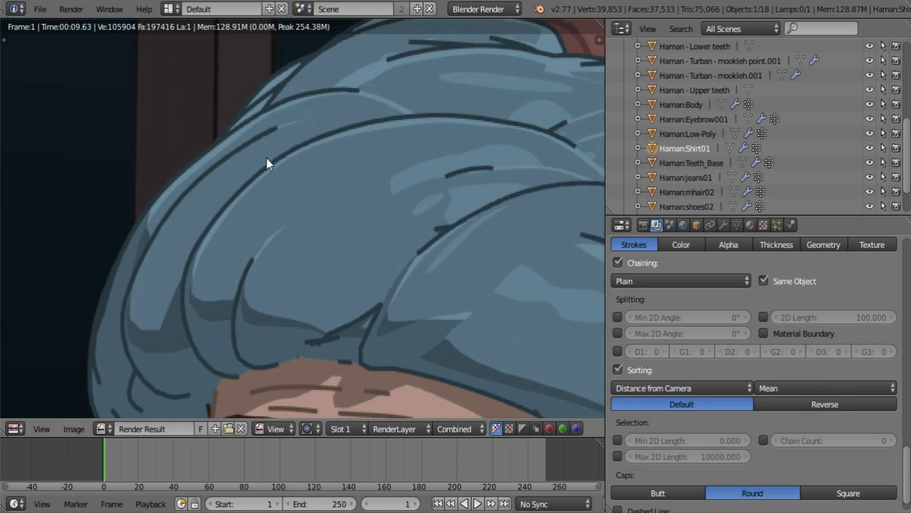
{"action": "middle_click_drag", "start_coordinate": [259, 154], "coordinate": [358, 210]}
{"action": "scroll", "coordinate": [317, 206], "scroll_direction": "up", "scroll_amount": 2}
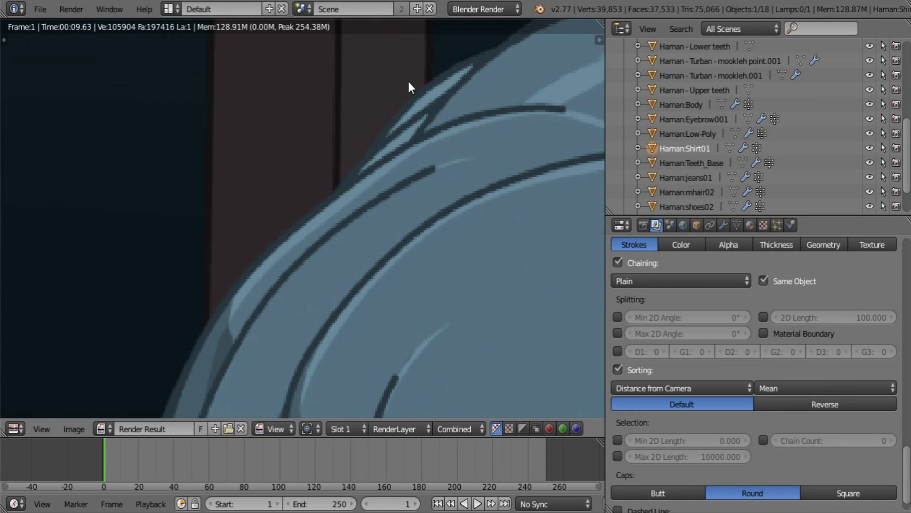
{"action": "scroll", "coordinate": [256, 264], "scroll_direction": "down", "scroll_amount": 4}
{"action": "scroll", "coordinate": [358, 189], "scroll_direction": "up", "scroll_amount": 1}
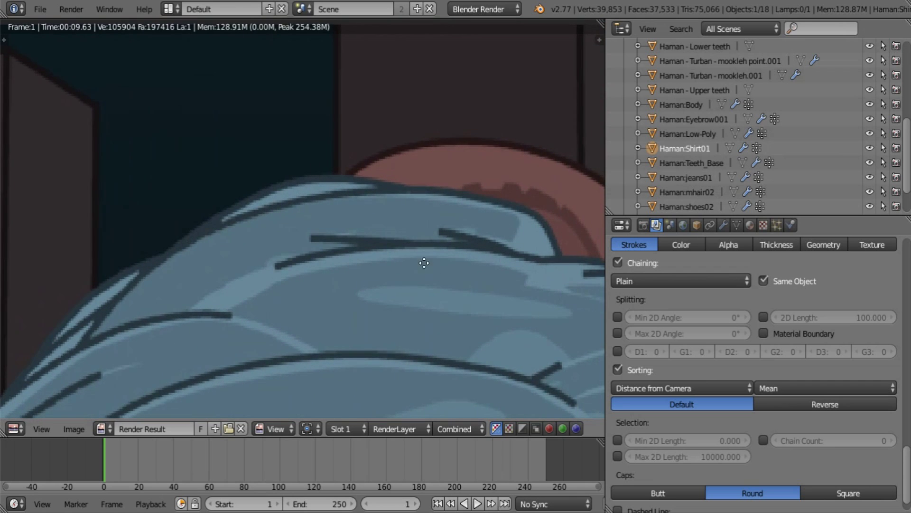
{"action": "scroll", "coordinate": [315, 215], "scroll_direction": "up", "scroll_amount": 2}
{"action": "scroll", "coordinate": [260, 203], "scroll_direction": "down", "scroll_amount": 4}
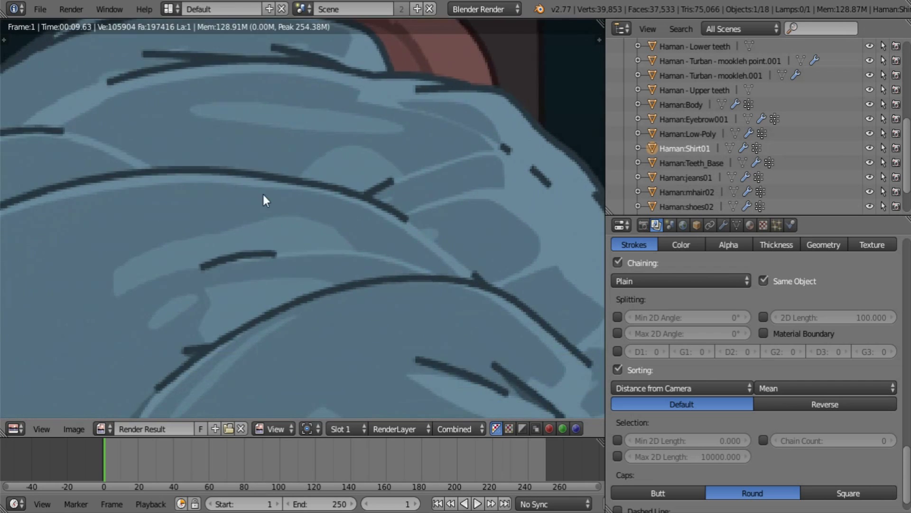
{"action": "scroll", "coordinate": [298, 200], "scroll_direction": "up", "scroll_amount": 4}
{"action": "scroll", "coordinate": [298, 201], "scroll_direction": "up", "scroll_amount": 1}
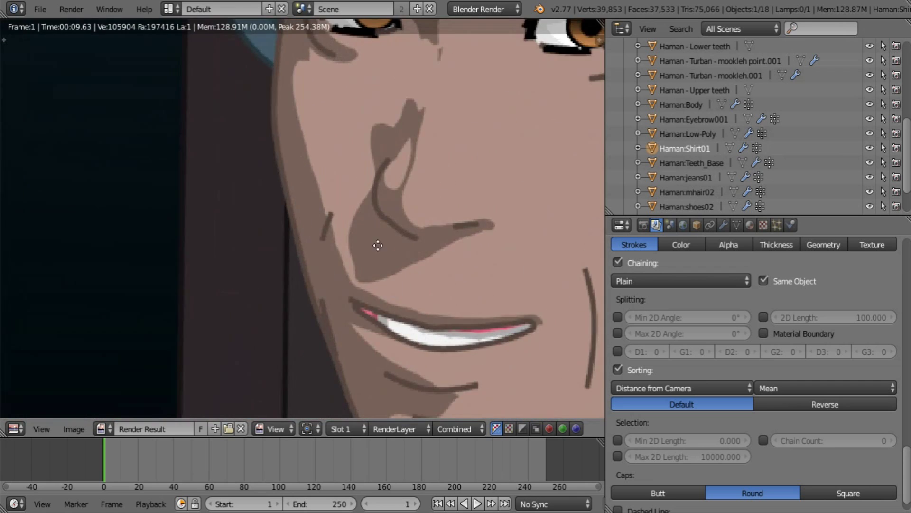
{"action": "scroll", "coordinate": [316, 255], "scroll_direction": "up", "scroll_amount": 2}
{"action": "scroll", "coordinate": [383, 258], "scroll_direction": "down", "scroll_amount": 8}
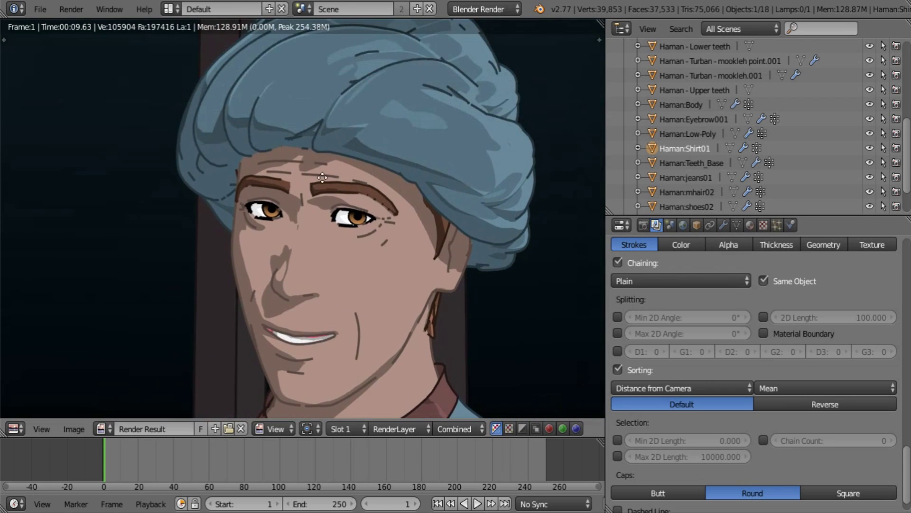
{"action": "scroll", "coordinate": [332, 266], "scroll_direction": "down", "scroll_amount": 2}
{"action": "scroll", "coordinate": [370, 180], "scroll_direction": "up", "scroll_amount": 2}
{"action": "middle_click_drag", "start_coordinate": [391, 168], "coordinate": [391, 162]}
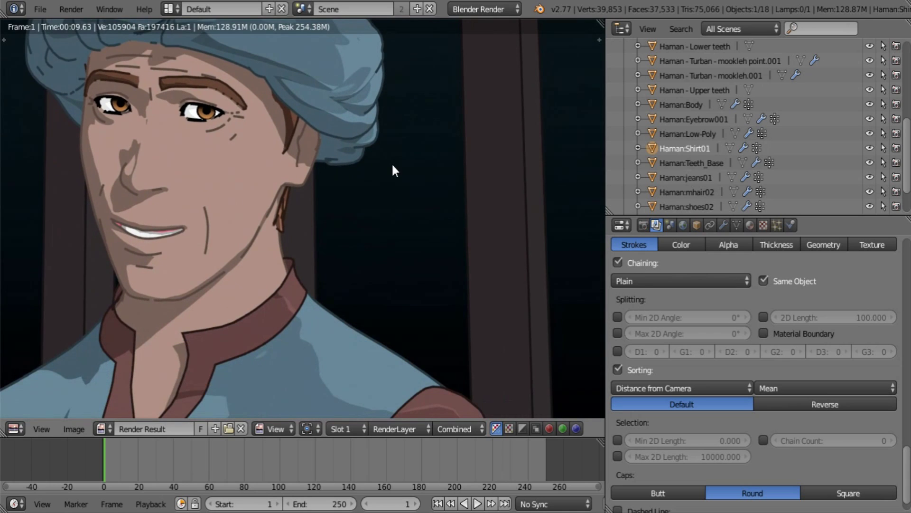
{"action": "middle_click_drag", "start_coordinate": [422, 301], "coordinate": [437, 145]}
{"action": "scroll", "coordinate": [429, 160], "scroll_direction": "down", "scroll_amount": 4}
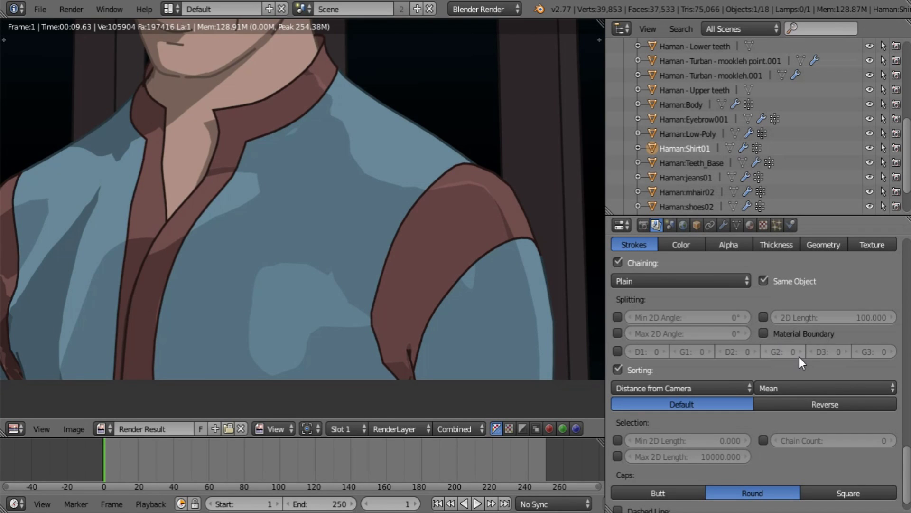
{"action": "scroll", "coordinate": [505, 255], "scroll_direction": "down", "scroll_amount": 2}
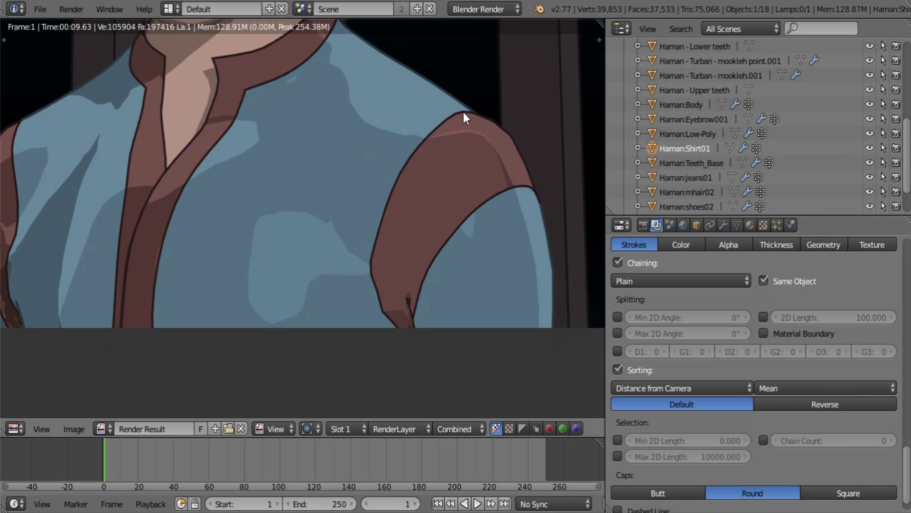
{"action": "left_click", "coordinate": [764, 333]}
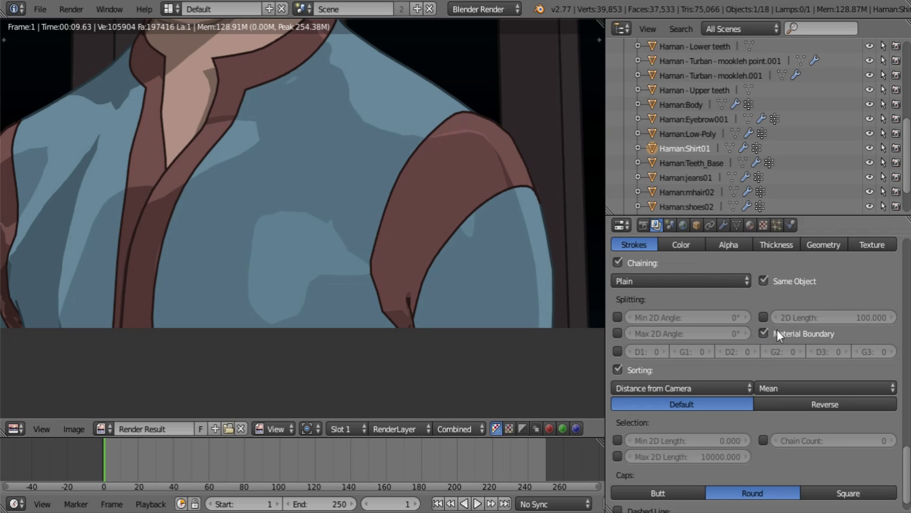
{"action": "left_click", "coordinate": [765, 334]}
- Set the Along Stroke thickness modifier's Value Min to 0 and Value Max to 3
{"action": "left_click", "coordinate": [778, 246]}
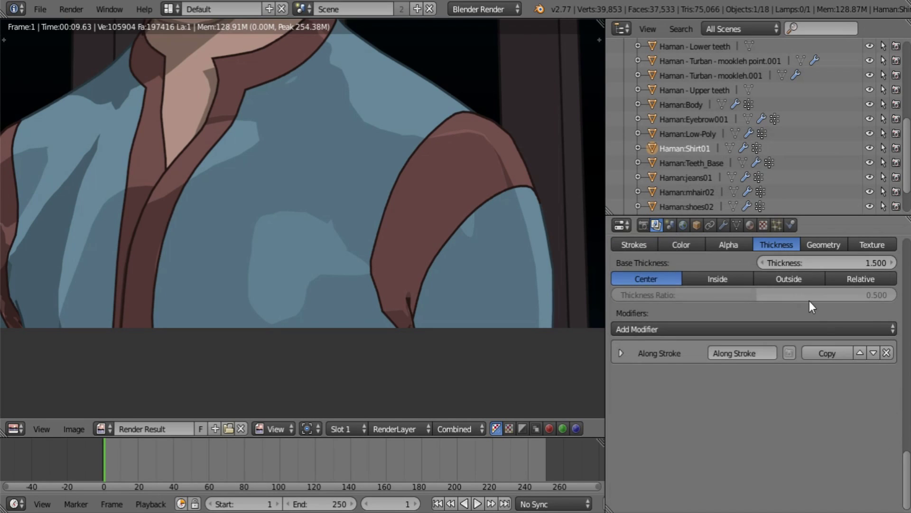
{"action": "left_click", "coordinate": [622, 353]}
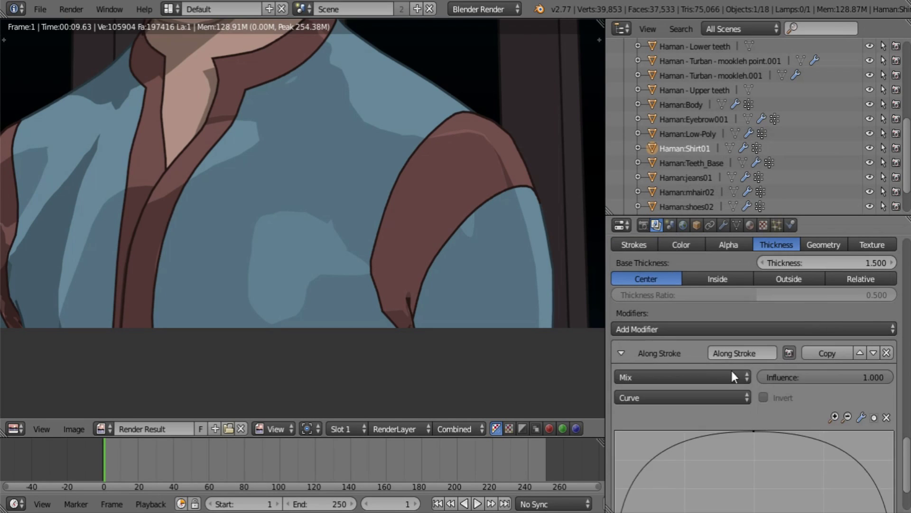
{"action": "scroll", "coordinate": [905, 456], "scroll_direction": "down", "scroll_amount": 4}
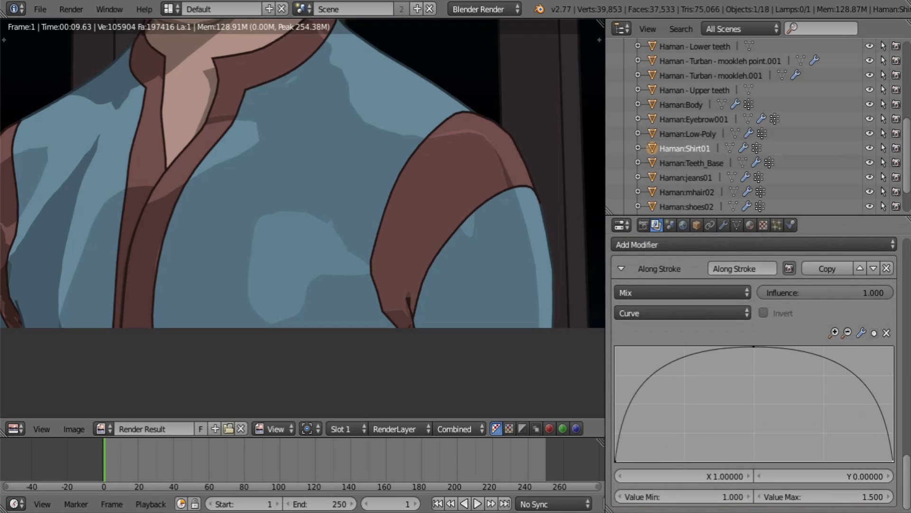
{"action": "left_click", "coordinate": [676, 497]}
{"action": "type", "text": "0"}
{"action": "key", "text": "Return"}
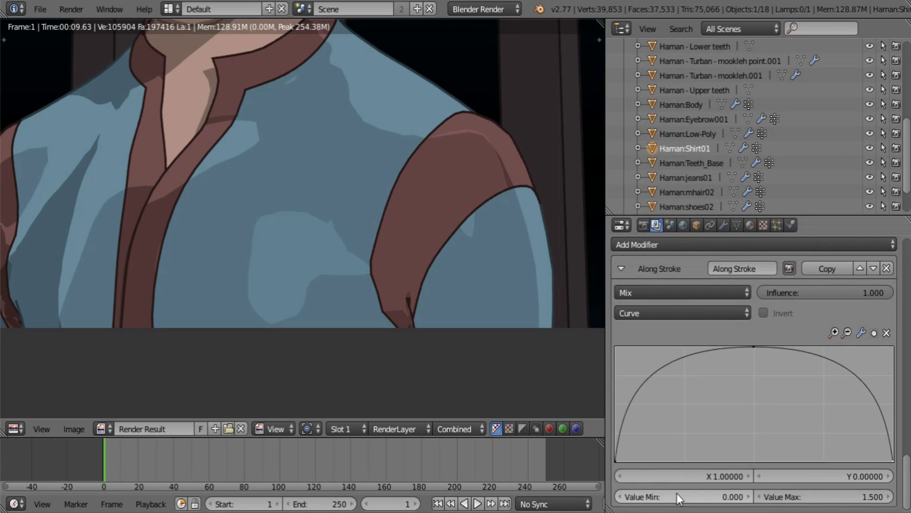
{"action": "left_click", "coordinate": [836, 497]}
{"action": "type", "text": "3"}
{"action": "key", "text": "Return"}
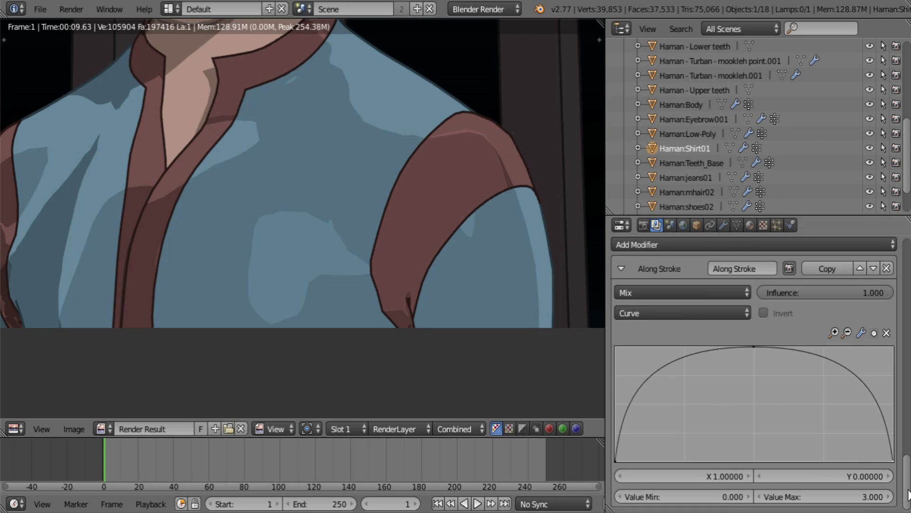
- Re-render with F12 and pan to Haman's face and shirt collar
{"action": "scroll", "coordinate": [807, 418], "scroll_direction": "up", "scroll_amount": 3}
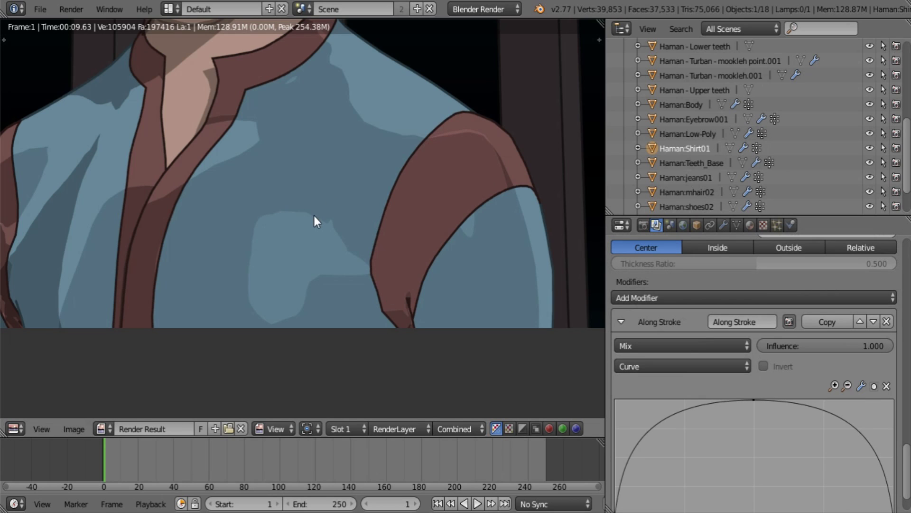
{"action": "key", "text": "F12"}
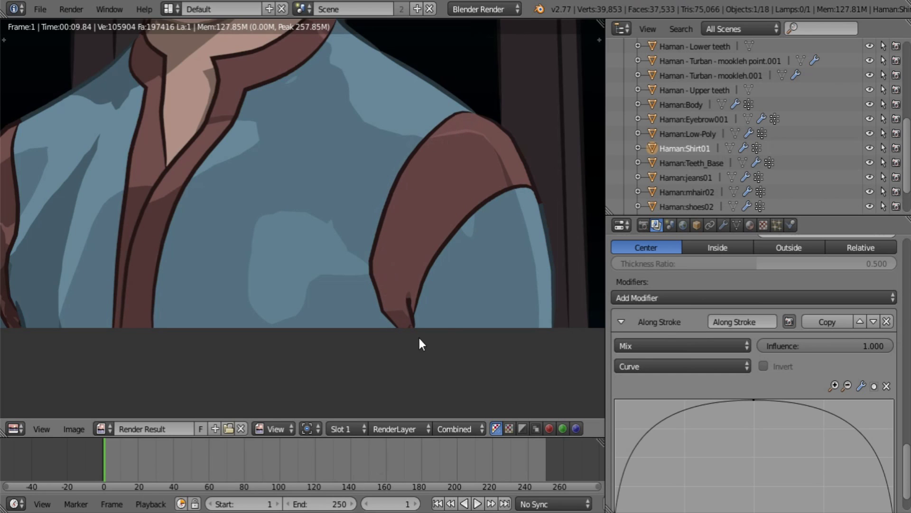
{"action": "middle_click_drag", "start_coordinate": [429, 353], "coordinate": [242, 273]}
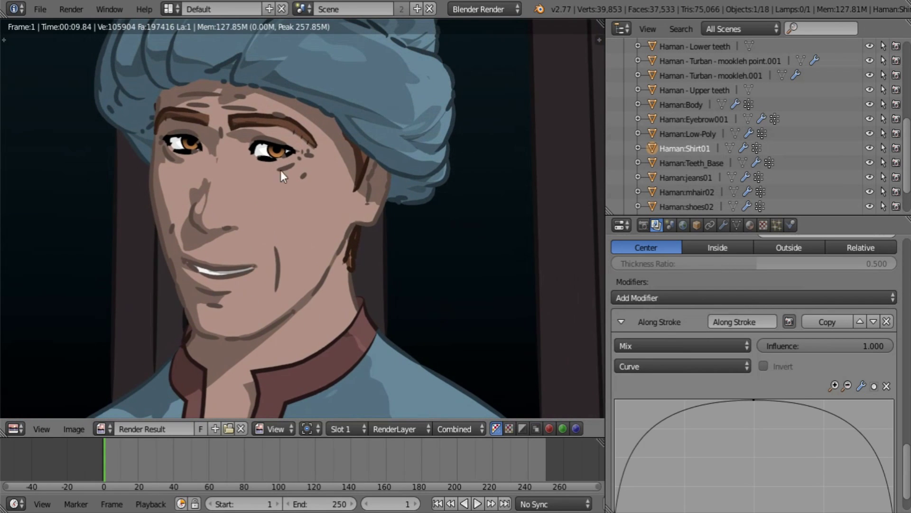
{"action": "middle_click_drag", "start_coordinate": [324, 347], "coordinate": [213, 216]}
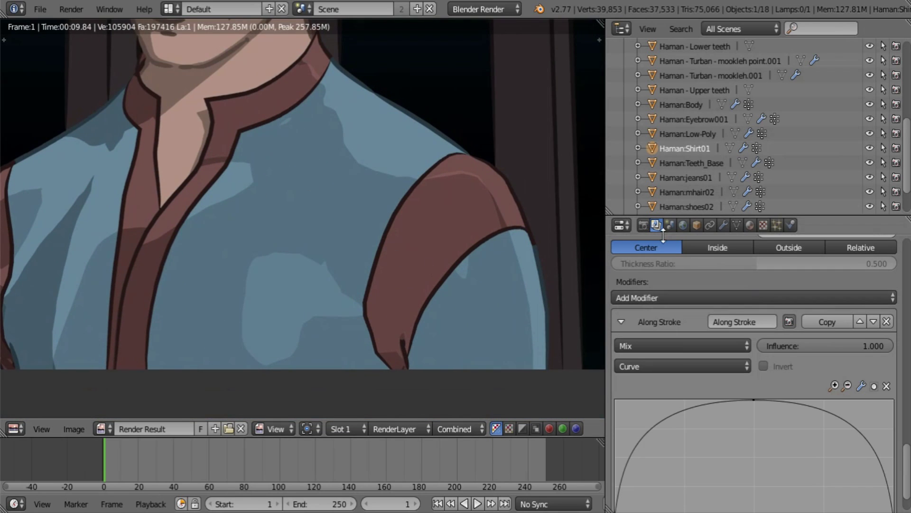
- Turn on Material Boundary splitting in the Strokes options and re-render
{"action": "scroll", "coordinate": [655, 290], "scroll_direction": "up", "scroll_amount": 5}
{"action": "left_click", "coordinate": [642, 302]}
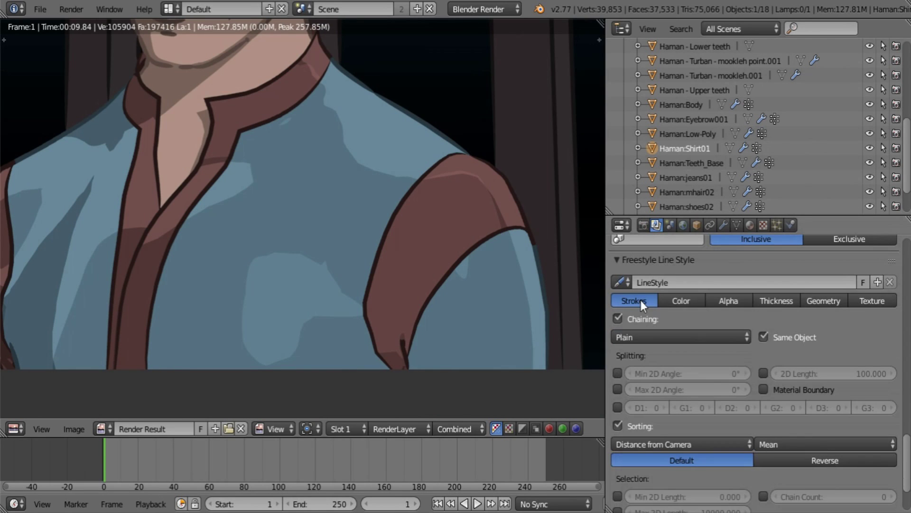
{"action": "left_click", "coordinate": [777, 391]}
{"action": "key", "text": "F12"}
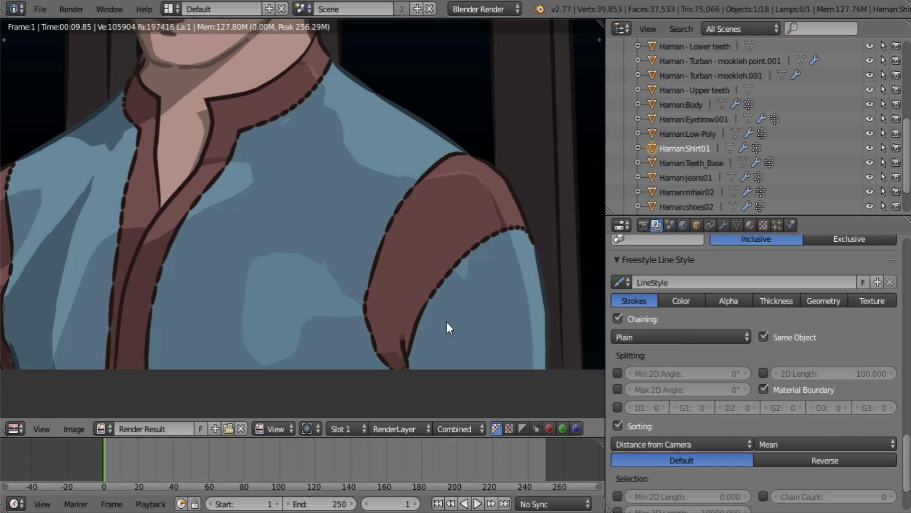
- Inspect the face, turban and lower shirt, then turn Material Boundary splitting back off
{"action": "middle_click_drag", "start_coordinate": [313, 244], "coordinate": [27, 322]}
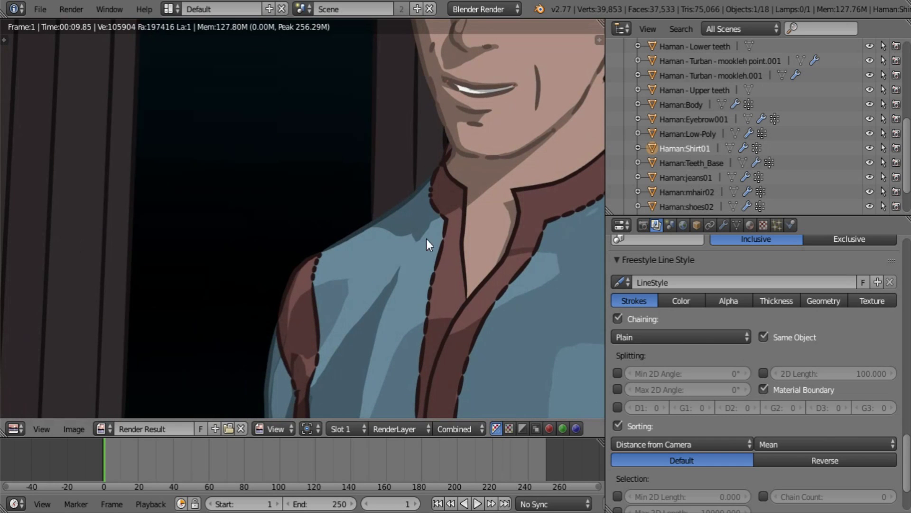
{"action": "middle_click_drag", "start_coordinate": [437, 240], "coordinate": [397, 238]}
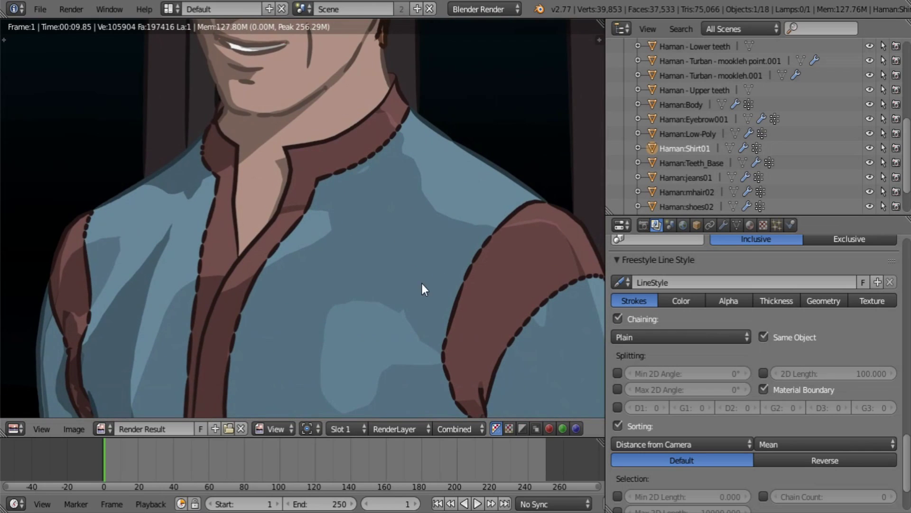
{"action": "middle_click_drag", "start_coordinate": [425, 276], "coordinate": [389, 200]}
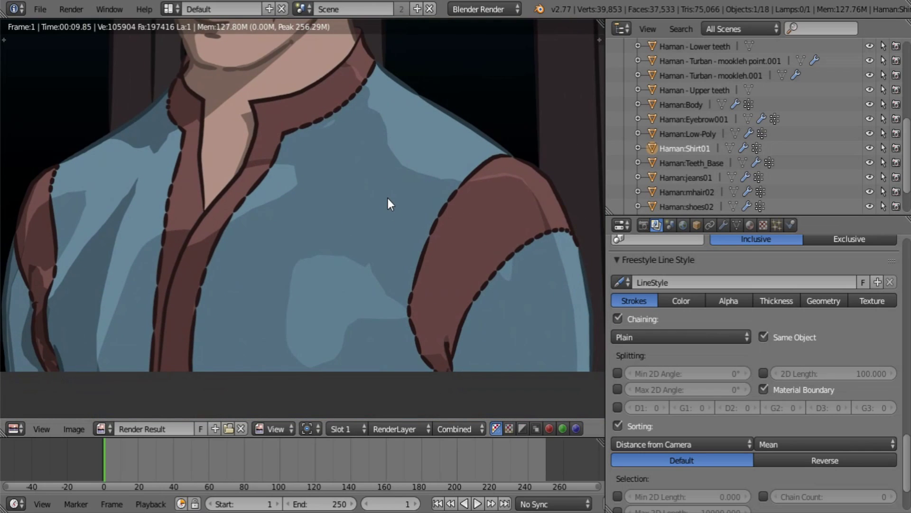
{"action": "left_click", "coordinate": [764, 389]}
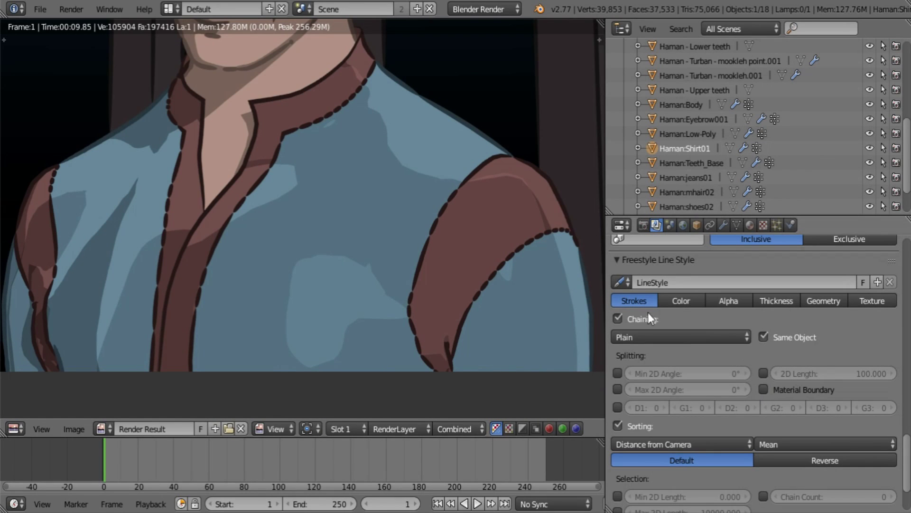
- Raise the line style's Base Thickness from 1.500 to 3 and render the frame
{"action": "left_click", "coordinate": [764, 300]}
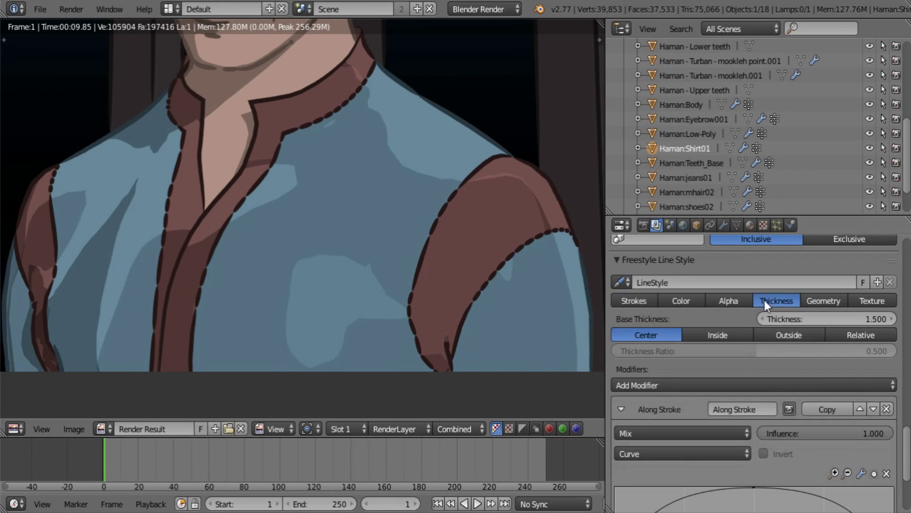
{"action": "left_click", "coordinate": [622, 409]}
{"action": "scroll", "coordinate": [454, 169], "scroll_direction": "up", "scroll_amount": 6, "text": "ctrl"}
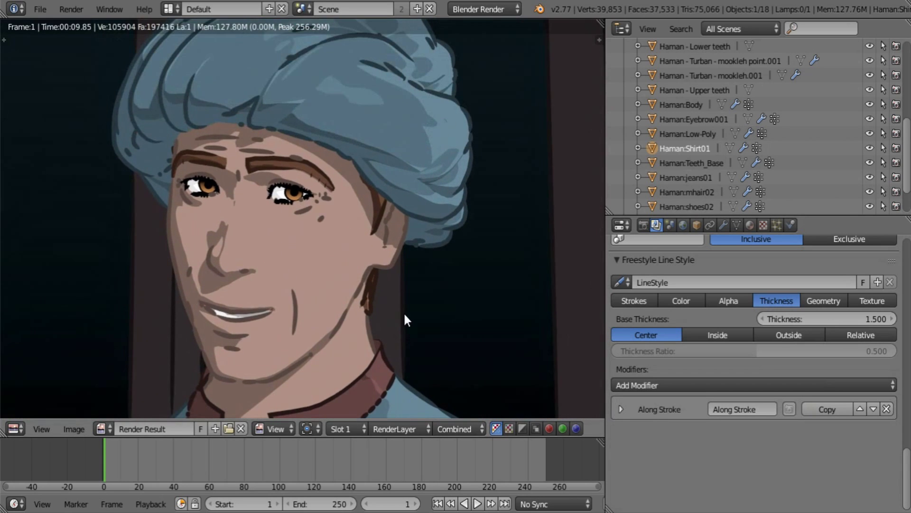
{"action": "scroll", "coordinate": [416, 276], "scroll_direction": "up", "scroll_amount": 3, "text": "ctrl"}
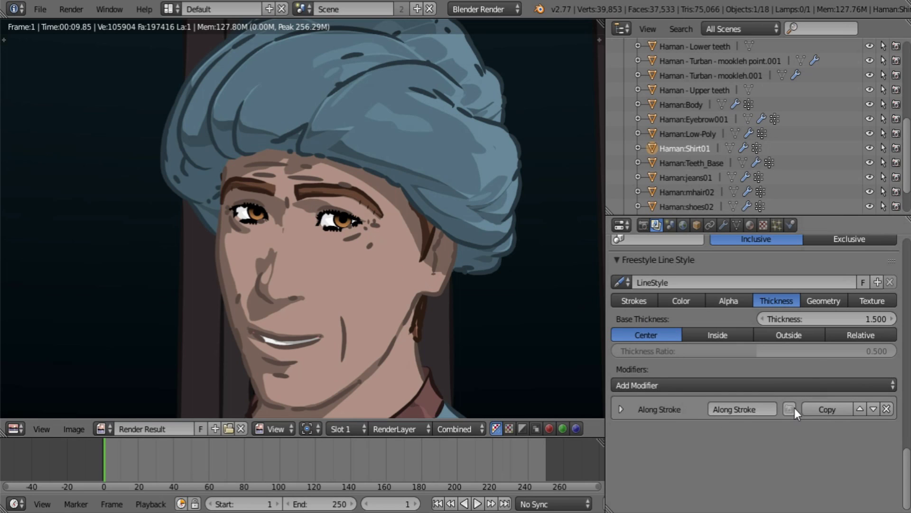
{"action": "left_click", "coordinate": [625, 409]}
{"action": "scroll", "coordinate": [676, 426], "scroll_direction": "down", "scroll_amount": 5}
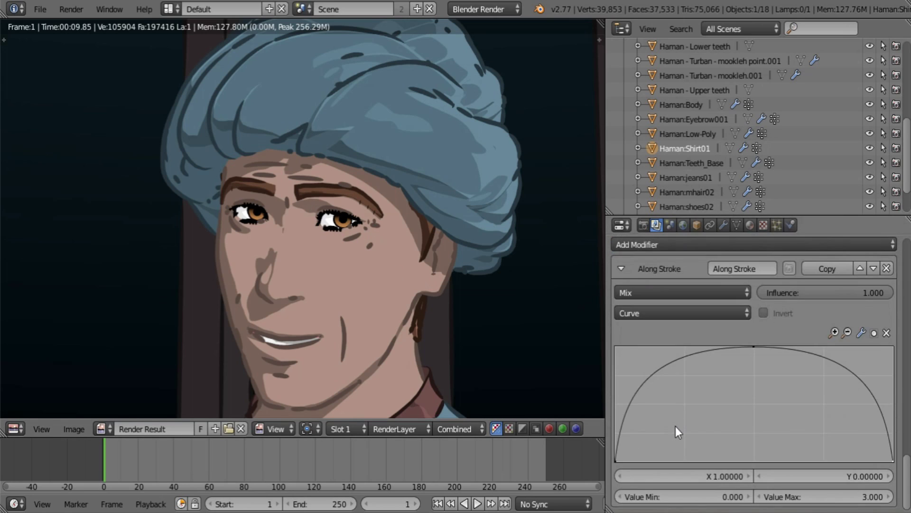
{"action": "scroll", "coordinate": [676, 426], "scroll_direction": "up", "scroll_amount": 4}
{"action": "left_click", "coordinate": [621, 385]}
{"action": "left_click", "coordinate": [860, 298]}
{"action": "type", "text": "3"}
{"action": "key", "text": "Return"}
{"action": "key", "text": "F12"}
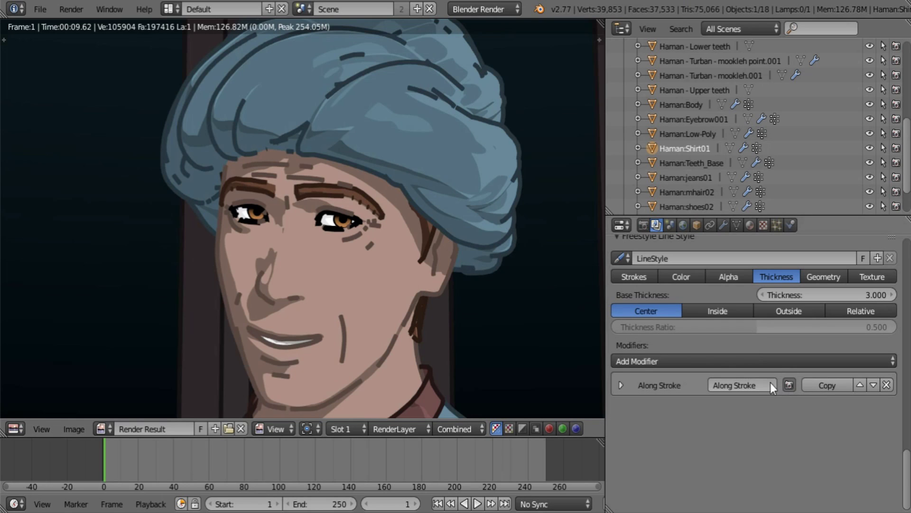
- Re-render with the Along Stroke modifier expanded, inspect the shirt and collar, then return to Strokes
{"action": "left_click", "coordinate": [619, 385]}
{"action": "scroll", "coordinate": [685, 442], "scroll_direction": "down", "scroll_amount": 5}
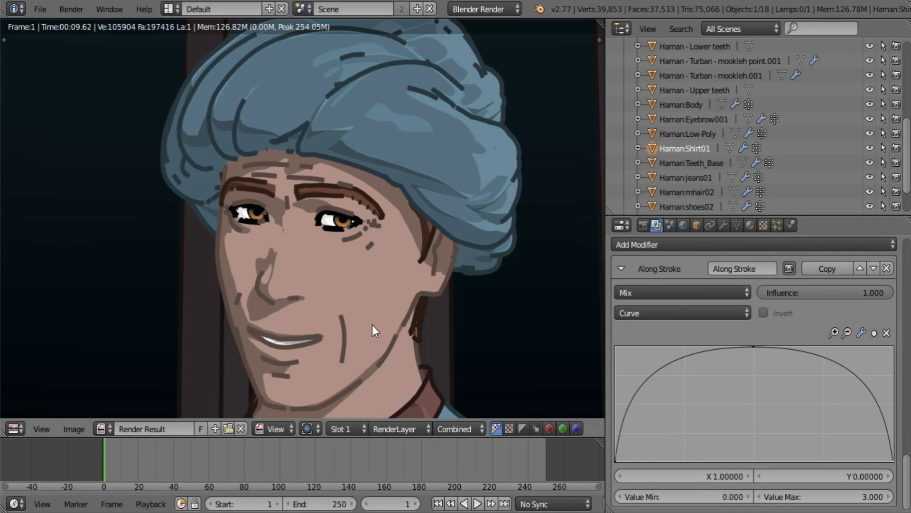
{"action": "key", "text": "F12"}
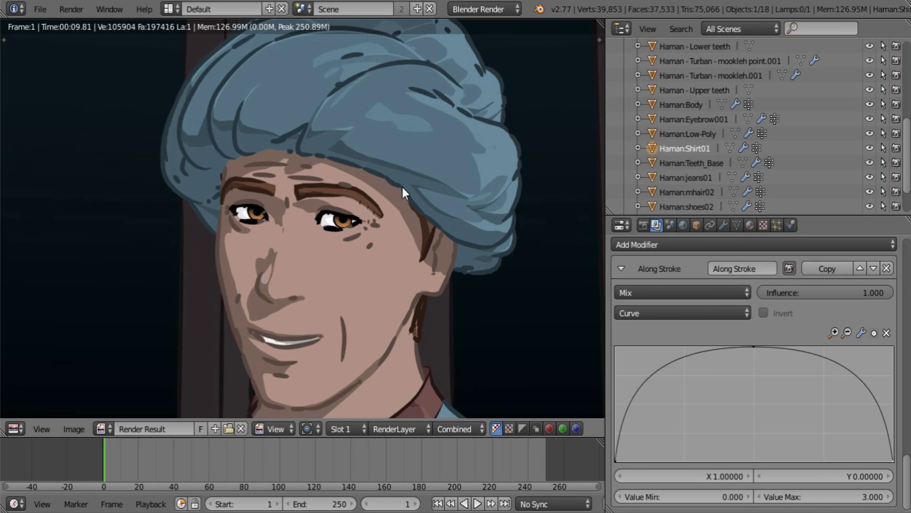
{"action": "scroll", "coordinate": [437, 299], "scroll_direction": "down", "scroll_amount": 5}
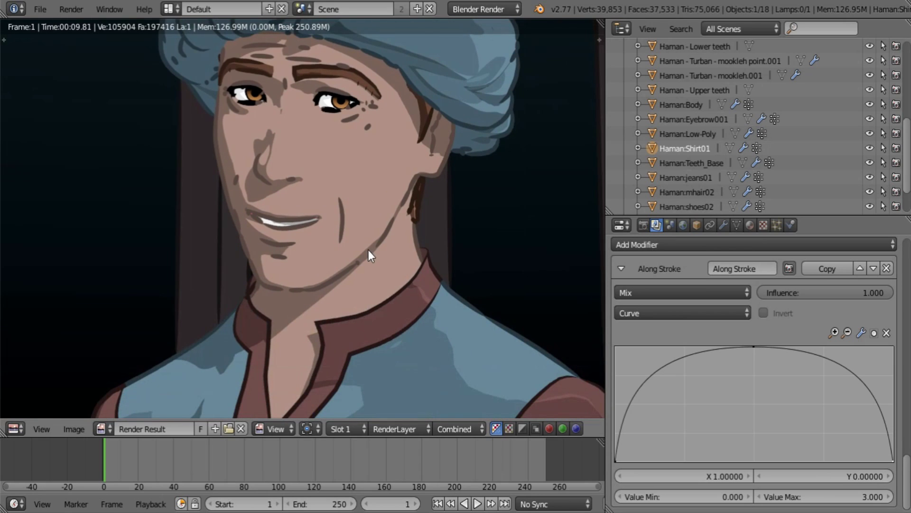
{"action": "scroll", "coordinate": [369, 249], "scroll_direction": "down", "scroll_amount": 3}
{"action": "middle_click_drag", "start_coordinate": [372, 231], "coordinate": [380, 299]}
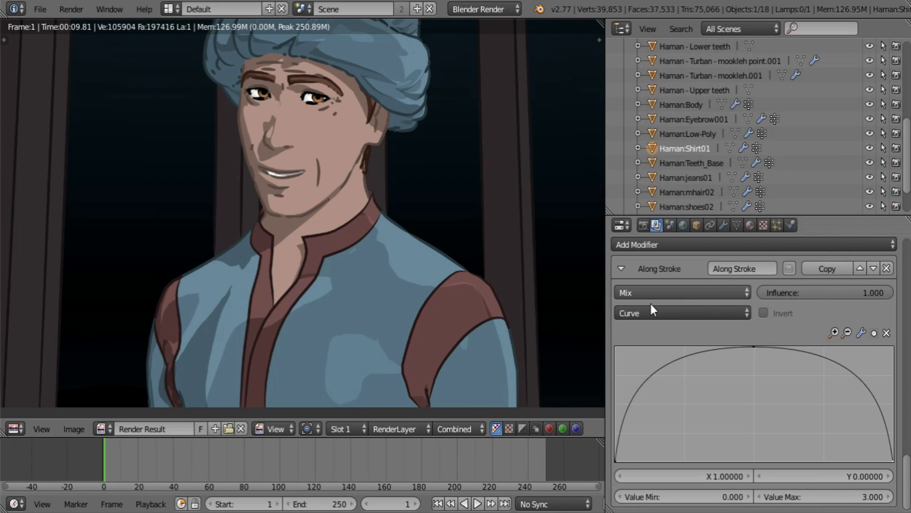
{"action": "scroll", "coordinate": [705, 358], "scroll_direction": "up", "scroll_amount": 10}
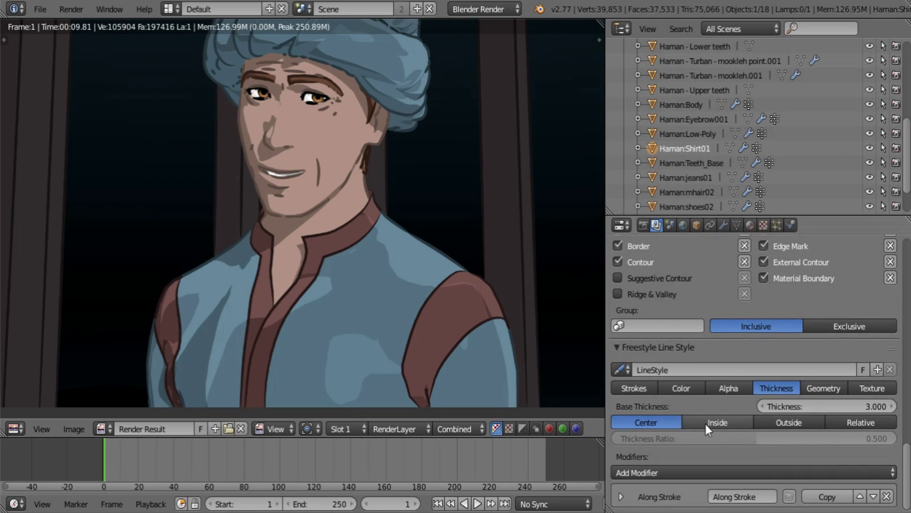
{"action": "left_click", "coordinate": [640, 388]}
{"action": "scroll", "coordinate": [862, 443], "scroll_direction": "down", "scroll_amount": 5}
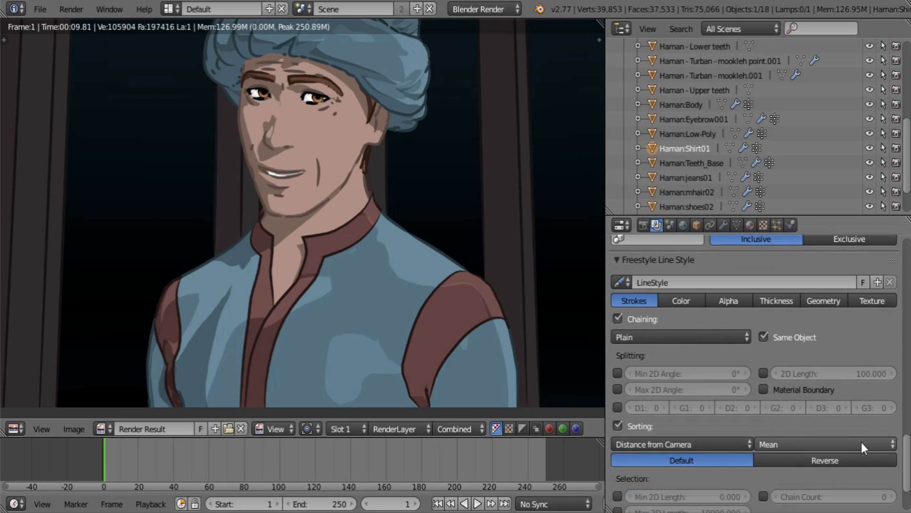
- Collapse the first Material modifier and set the line Base Color to full-brightness cyan
{"action": "left_click", "coordinate": [693, 304]}
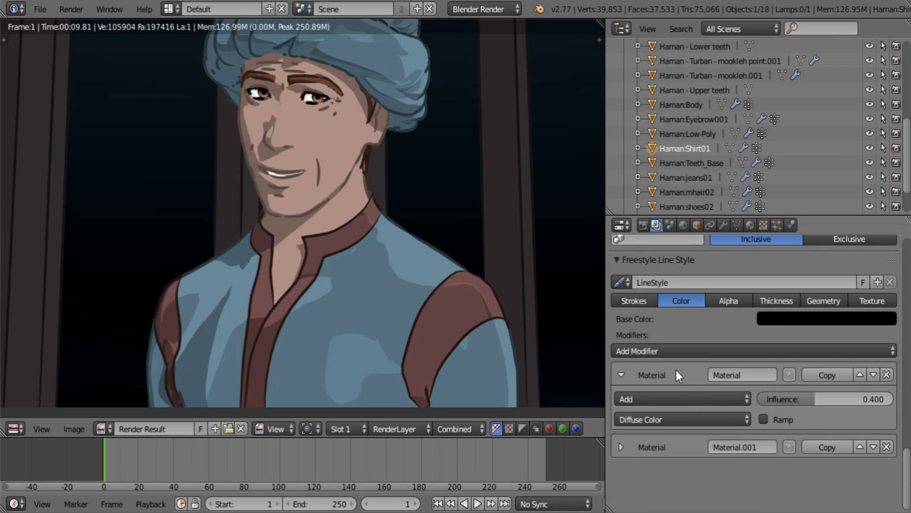
{"action": "left_click", "coordinate": [621, 375]}
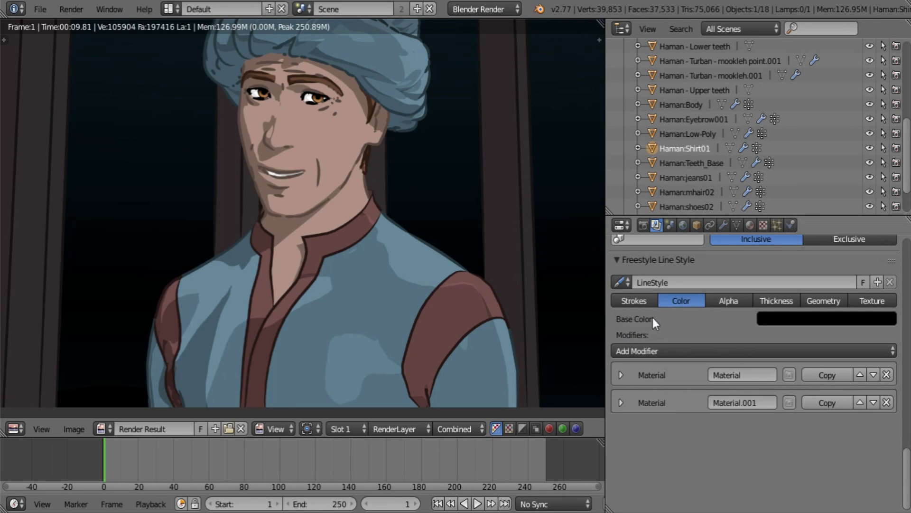
{"action": "left_click", "coordinate": [771, 324]}
{"action": "left_click_drag", "start_coordinate": [890, 172], "coordinate": [886, 122]}
{"action": "left_click_drag", "start_coordinate": [830, 170], "coordinate": [829, 122]}
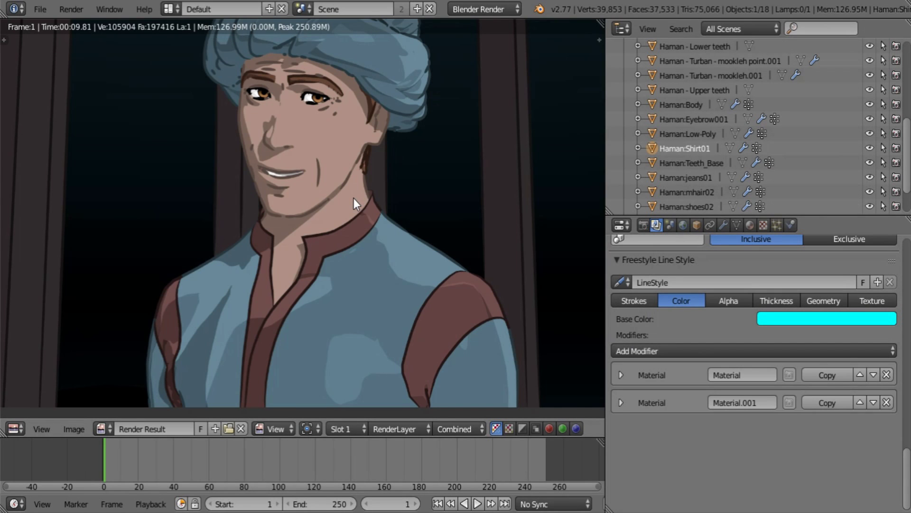
- Re-render and zoom in on Haman's face to check the cyan outlines
{"action": "key", "text": "F12"}
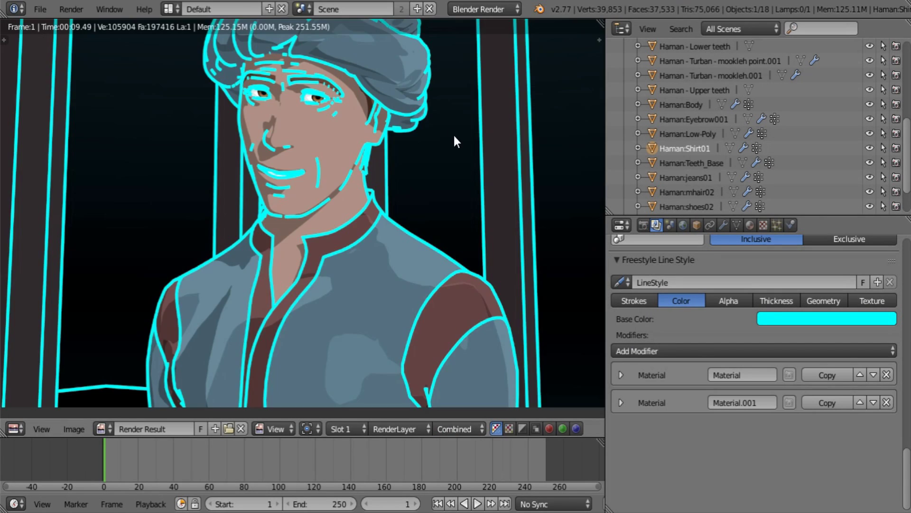
{"action": "middle_click_drag", "start_coordinate": [454, 135], "coordinate": [451, 279]}
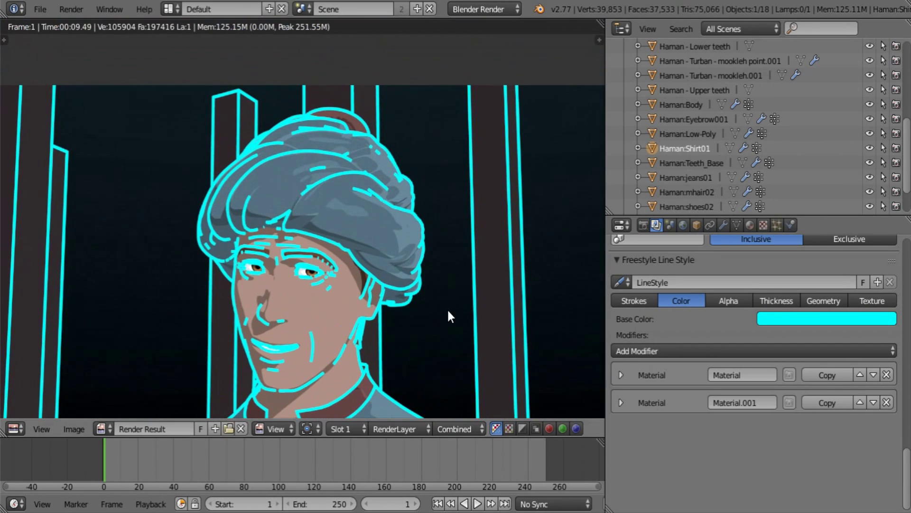
{"action": "middle_click_drag", "start_coordinate": [451, 316], "coordinate": [259, 287]}
{"action": "scroll", "coordinate": [312, 312], "scroll_direction": "up", "scroll_amount": 2}
{"action": "scroll", "coordinate": [349, 315], "scroll_direction": "up", "scroll_amount": 1}
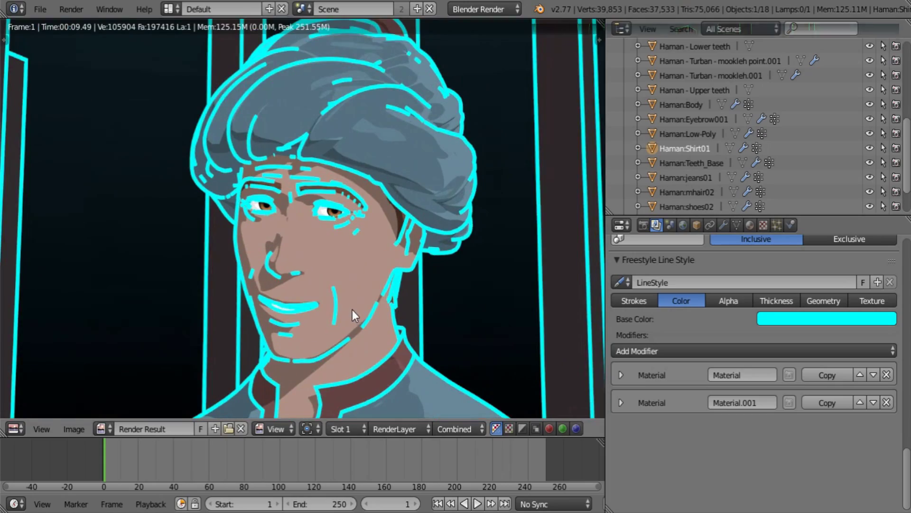
{"action": "scroll", "coordinate": [351, 309], "scroll_direction": "down", "scroll_amount": 1}
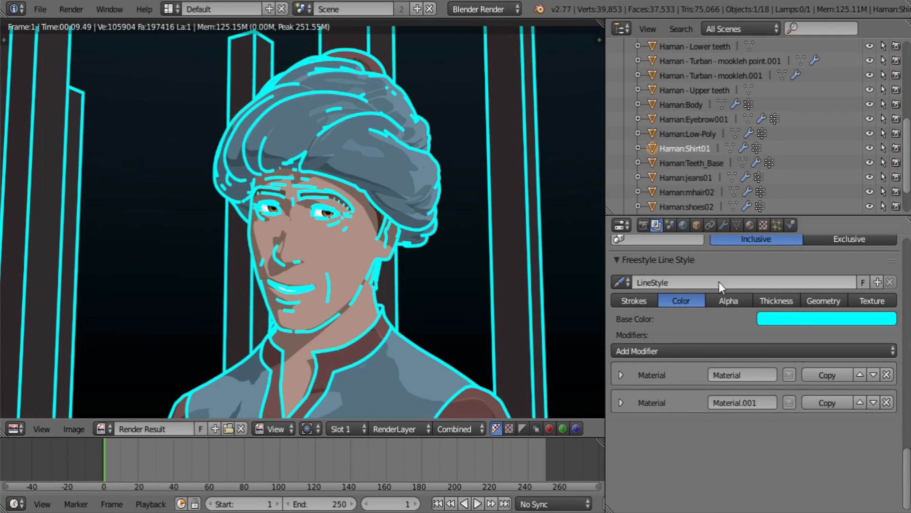
- Set the line Base Color back to black and expand the Material.001 colour modifier
{"action": "left_click", "coordinate": [800, 318]}
{"action": "left_click_drag", "start_coordinate": [884, 172], "coordinate": [886, 228]}
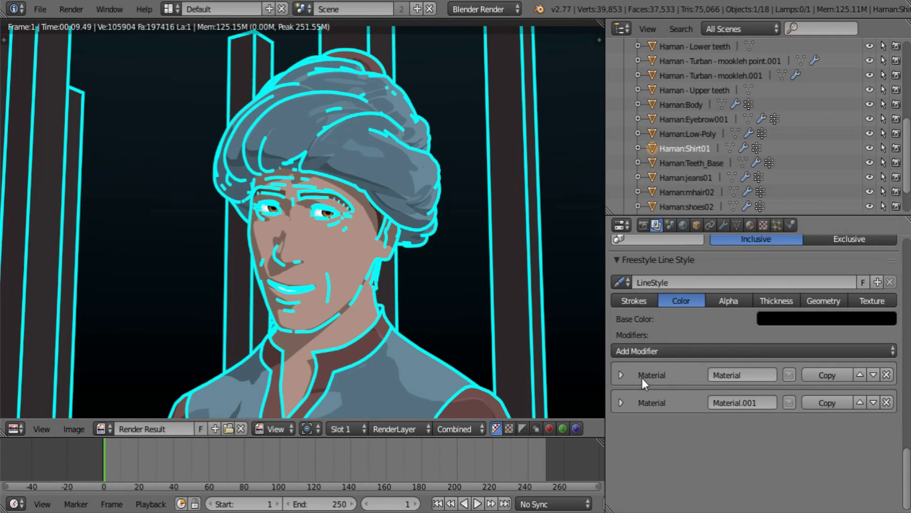
{"action": "left_click", "coordinate": [621, 403]}
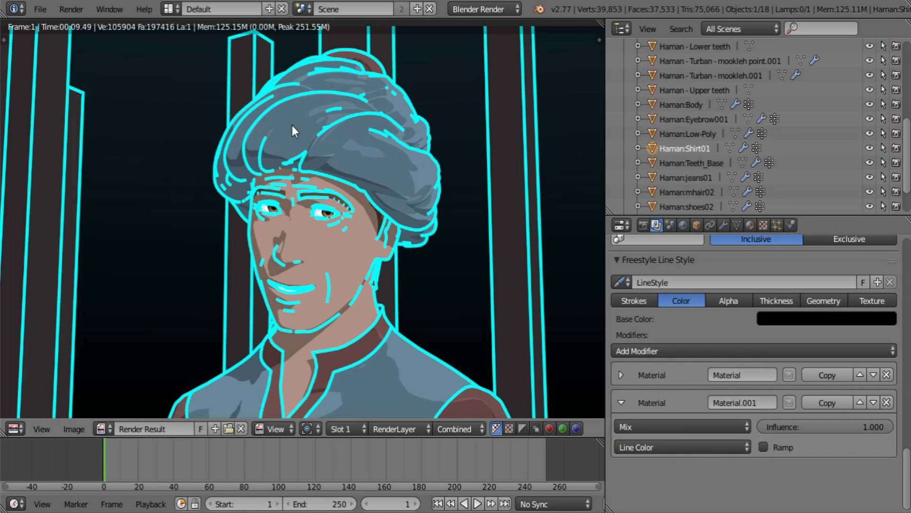
- Check the object's material line colour, then keep Line Color as the Material.001 attribute
{"action": "left_click", "coordinate": [751, 227]}
{"action": "scroll", "coordinate": [774, 360], "scroll_direction": "up", "scroll_amount": 8}
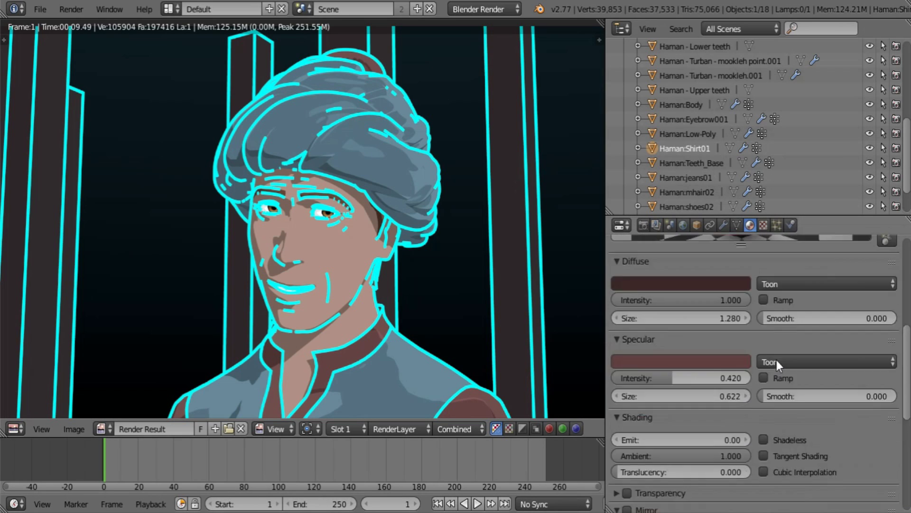
{"action": "scroll", "coordinate": [783, 356], "scroll_direction": "down", "scroll_amount": 10}
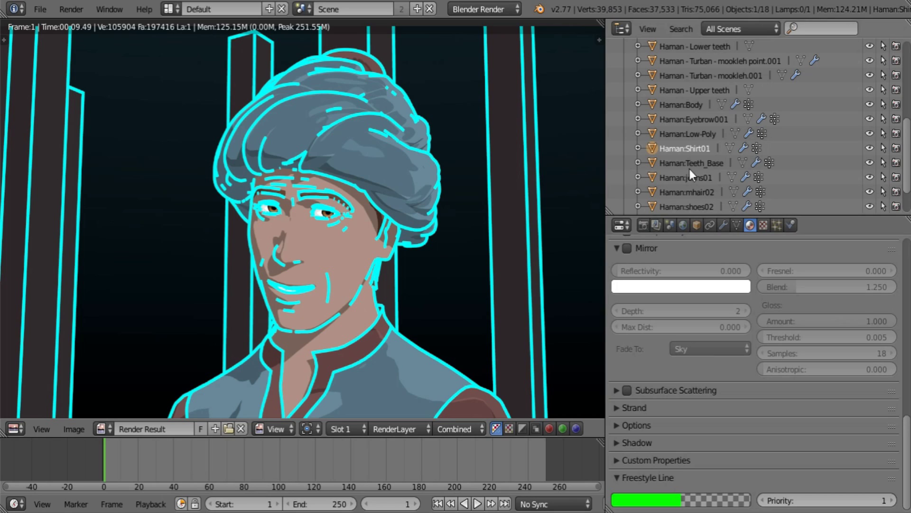
{"action": "left_click", "coordinate": [656, 225]}
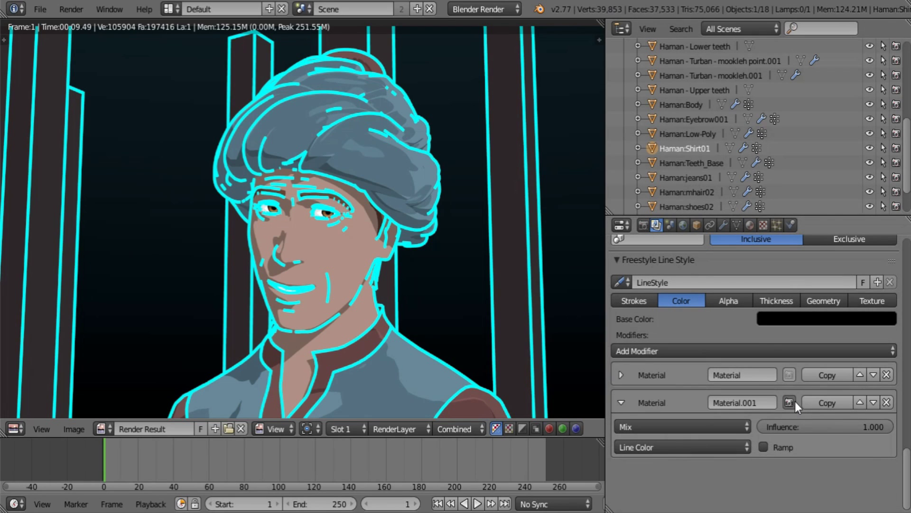
{"action": "left_click", "coordinate": [645, 446]}
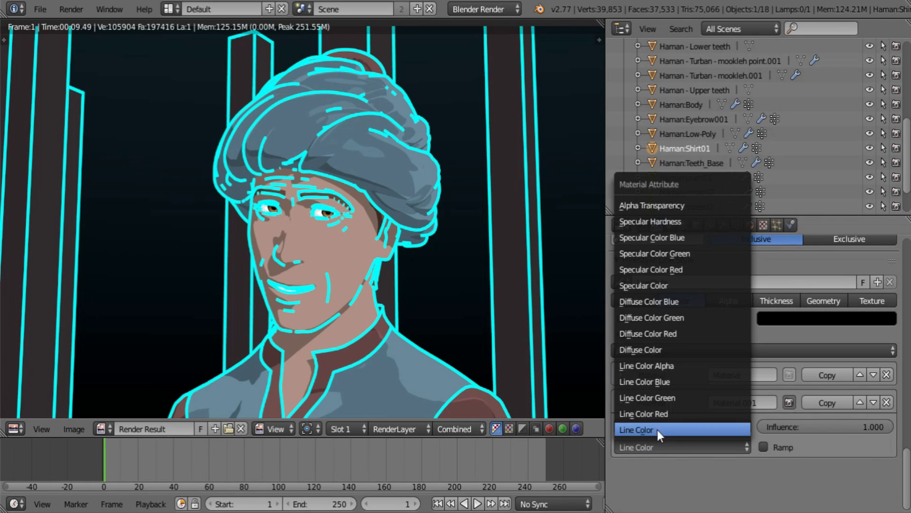
{"action": "left_click", "coordinate": [674, 473]}
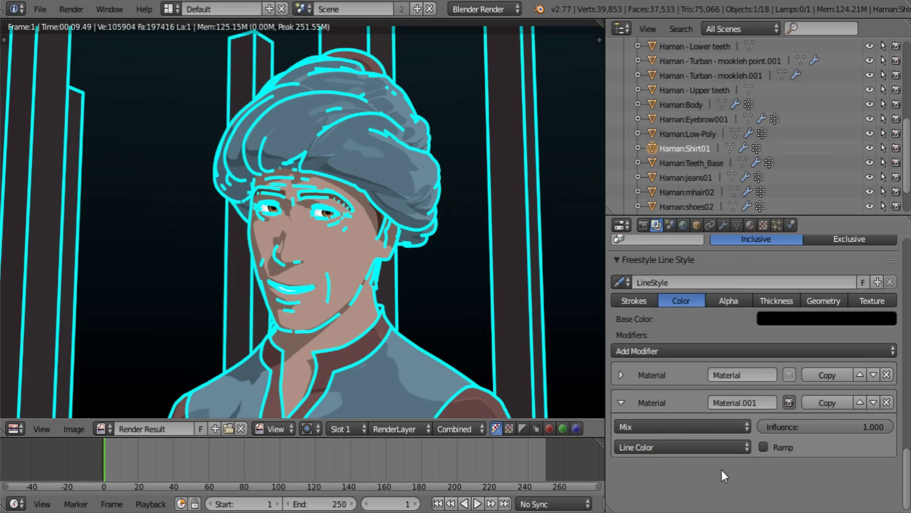
{"action": "scroll", "coordinate": [774, 460], "scroll_direction": "down", "scroll_amount": 2}
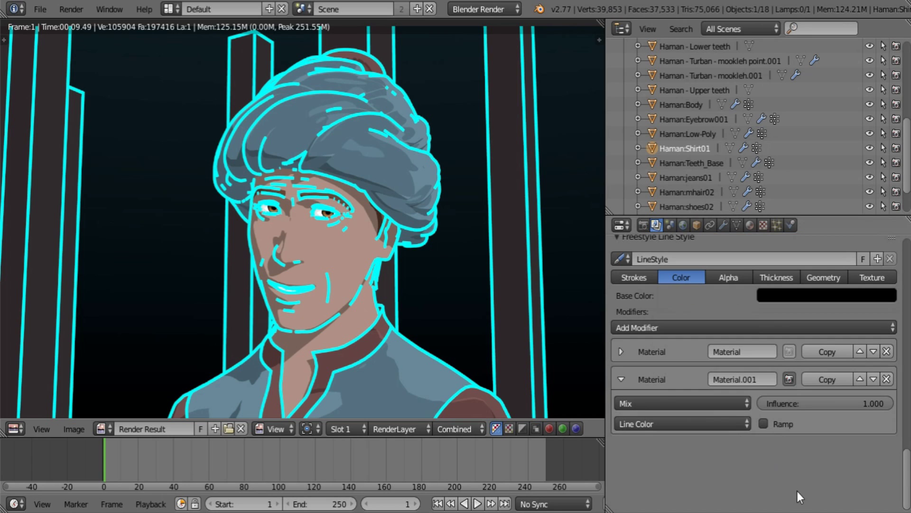
{"action": "key", "text": "F12"}
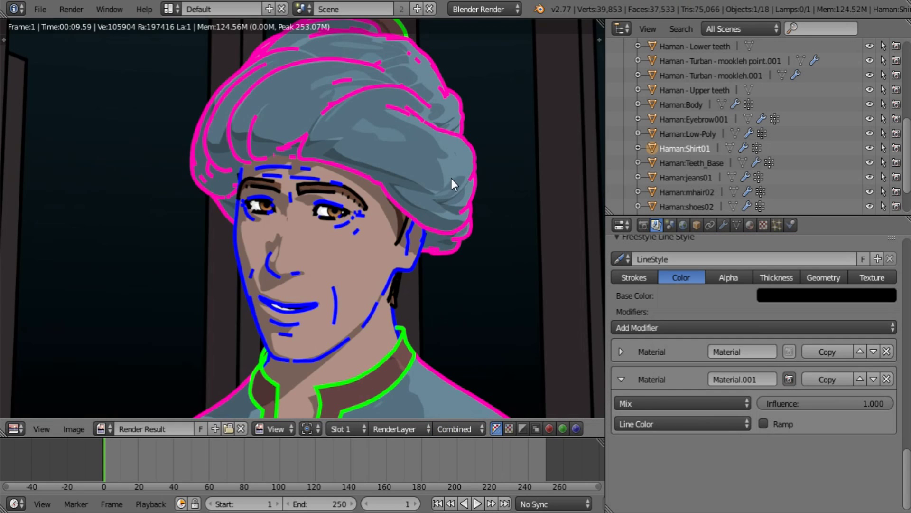
{"action": "scroll", "coordinate": [452, 179], "scroll_direction": "up", "scroll_amount": 5}
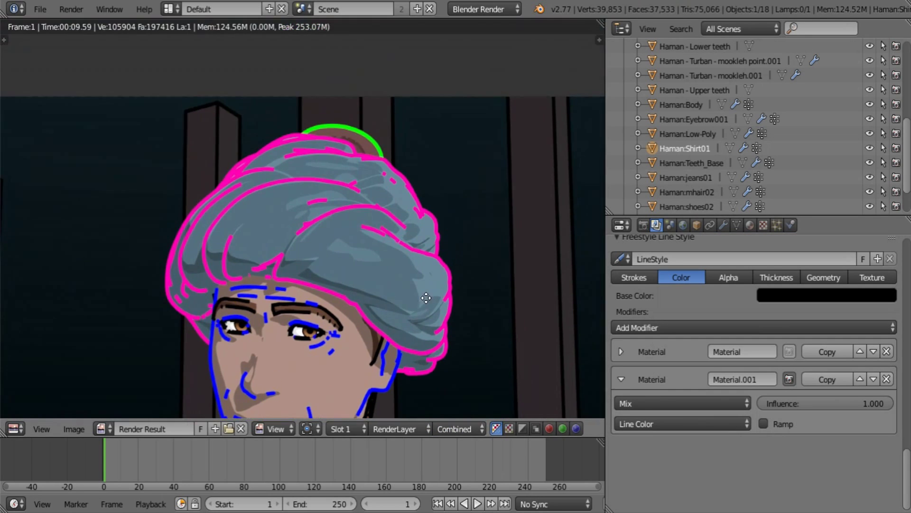
{"action": "scroll", "coordinate": [427, 301], "scroll_direction": "down", "scroll_amount": 10}
{"action": "scroll", "coordinate": [438, 286], "scroll_direction": "down", "scroll_amount": 6}
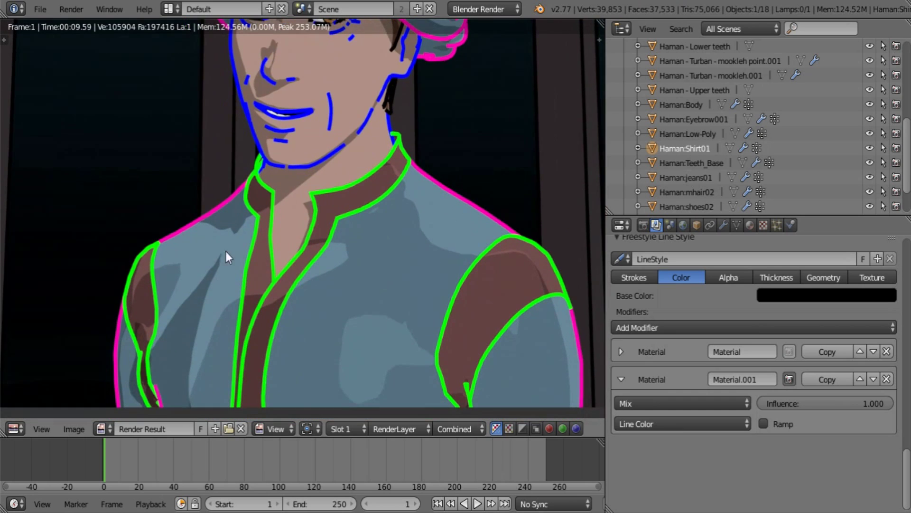
{"action": "scroll", "coordinate": [395, 191], "scroll_direction": "up", "scroll_amount": 7}
{"action": "middle_click_drag", "start_coordinate": [352, 168], "coordinate": [368, 288]}
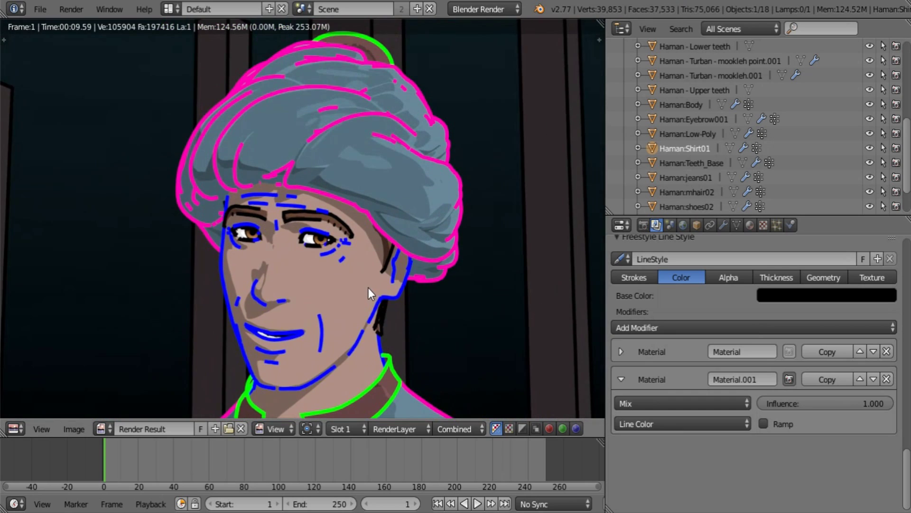
{"action": "scroll", "coordinate": [369, 288], "scroll_direction": "up", "scroll_amount": 2}
{"action": "scroll", "coordinate": [402, 283], "scroll_direction": "up", "scroll_amount": 3}
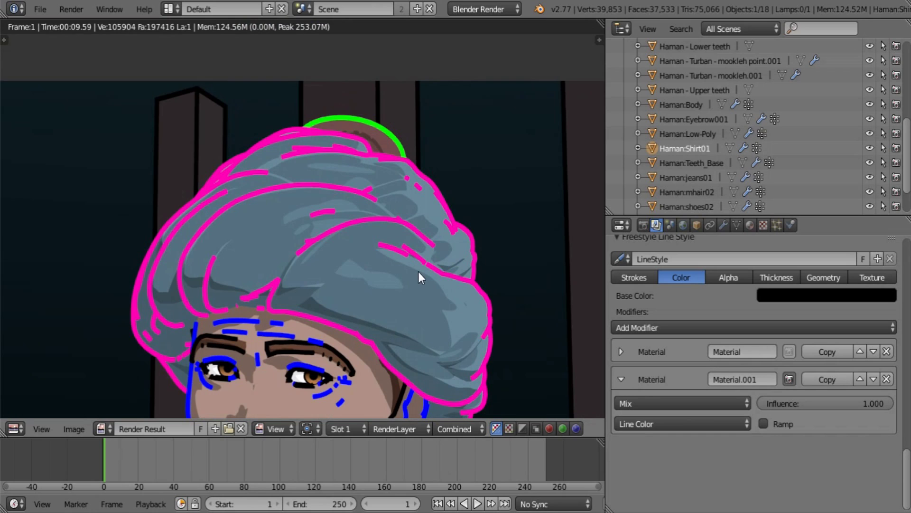
{"action": "scroll", "coordinate": [419, 265], "scroll_direction": "down", "scroll_amount": 10}
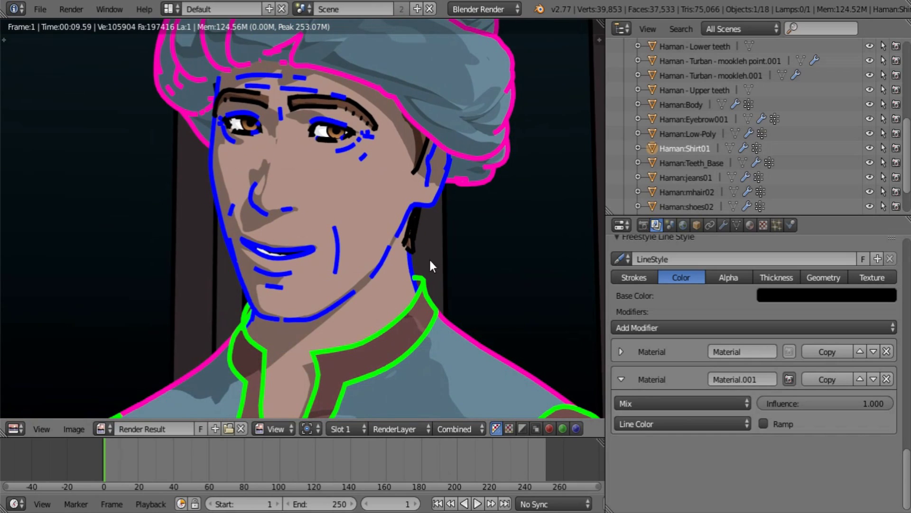
{"action": "scroll", "coordinate": [440, 215], "scroll_direction": "down", "scroll_amount": 10}
{"action": "middle_click_drag", "start_coordinate": [455, 392], "coordinate": [371, 126]}
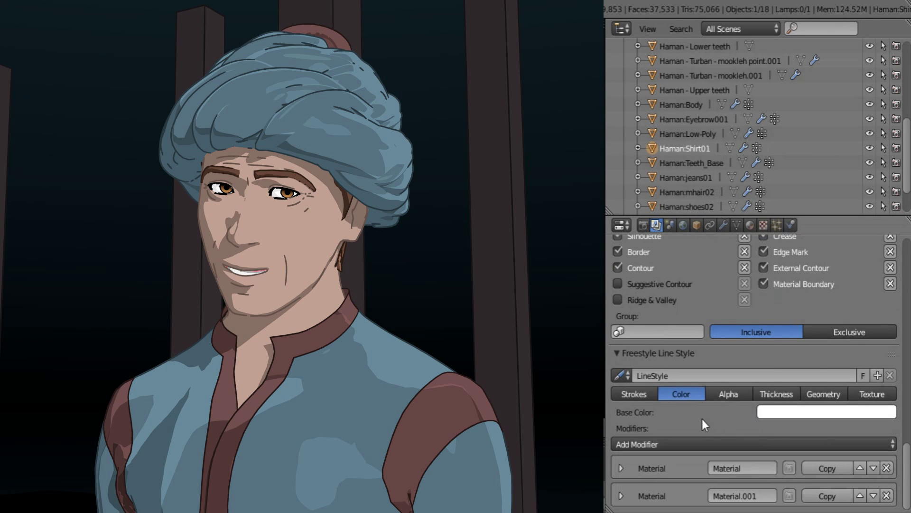
- Expand the first Material colour modifier, enable it for rendering, and drag Base Color to black
{"action": "scroll", "coordinate": [700, 417], "scroll_direction": "up", "scroll_amount": 5}
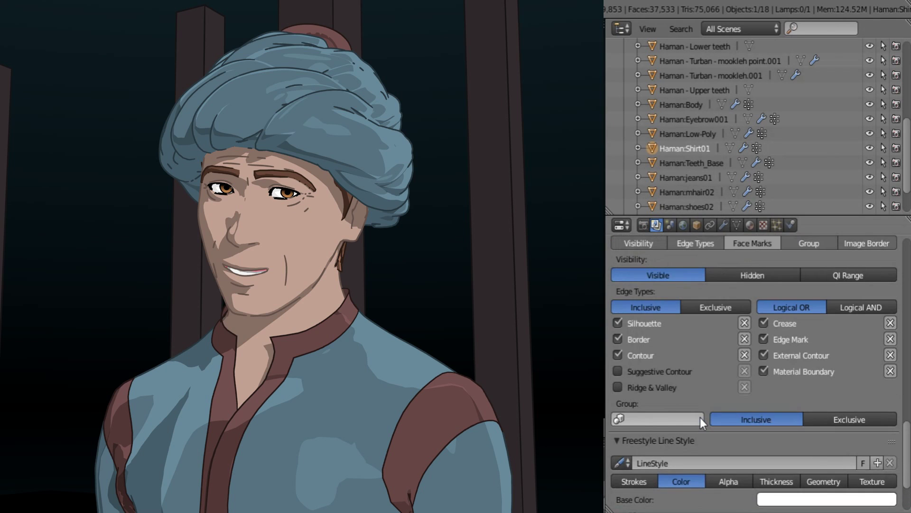
{"action": "scroll", "coordinate": [722, 426], "scroll_direction": "down", "scroll_amount": 3}
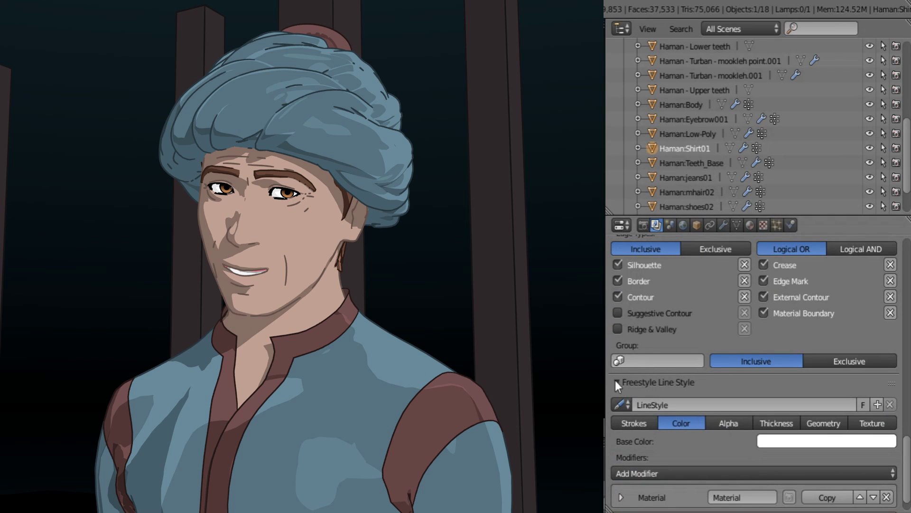
{"action": "scroll", "coordinate": [713, 435], "scroll_direction": "up", "scroll_amount": 10}
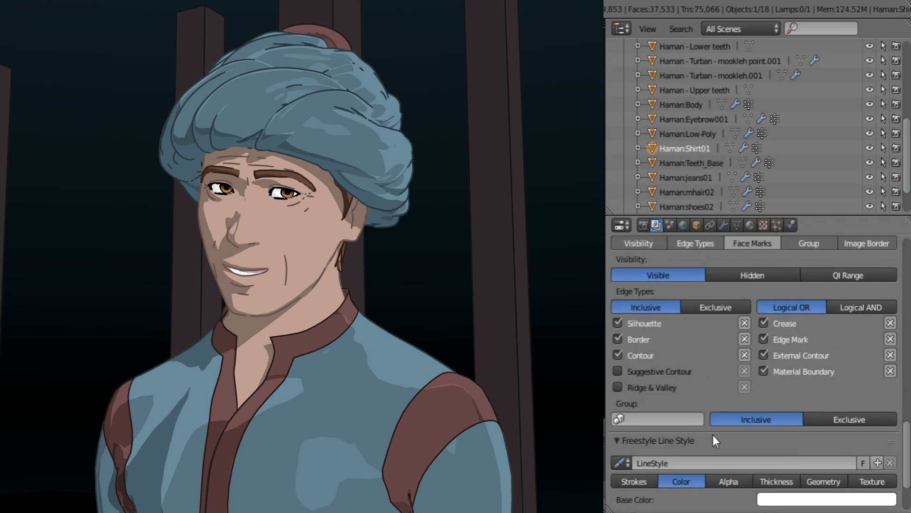
{"action": "scroll", "coordinate": [713, 435], "scroll_direction": "up", "scroll_amount": 3}
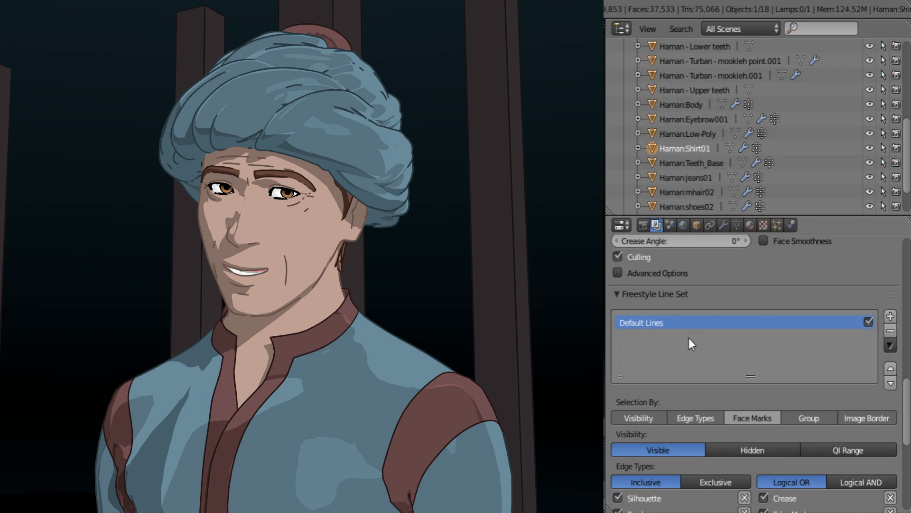
{"action": "scroll", "coordinate": [724, 420], "scroll_direction": "down", "scroll_amount": 10}
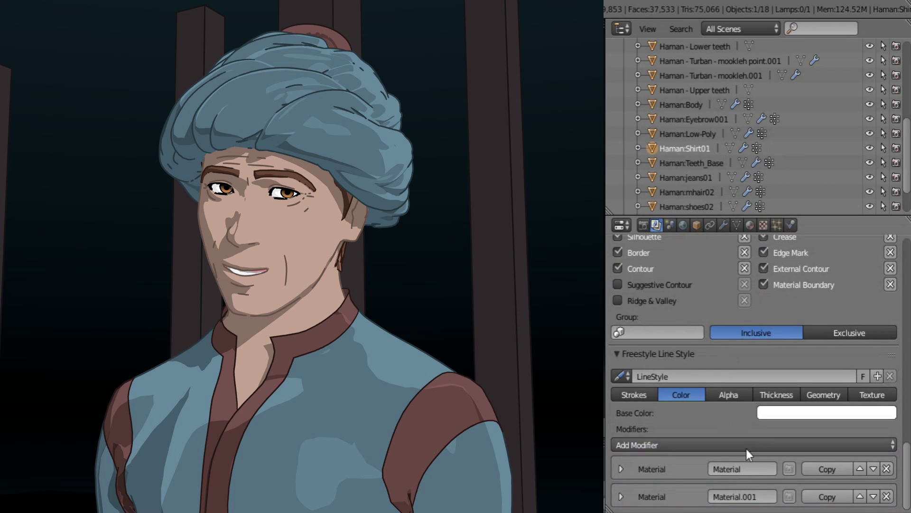
{"action": "left_click", "coordinate": [619, 468]}
{"action": "scroll", "coordinate": [721, 458], "scroll_direction": "down", "scroll_amount": 2}
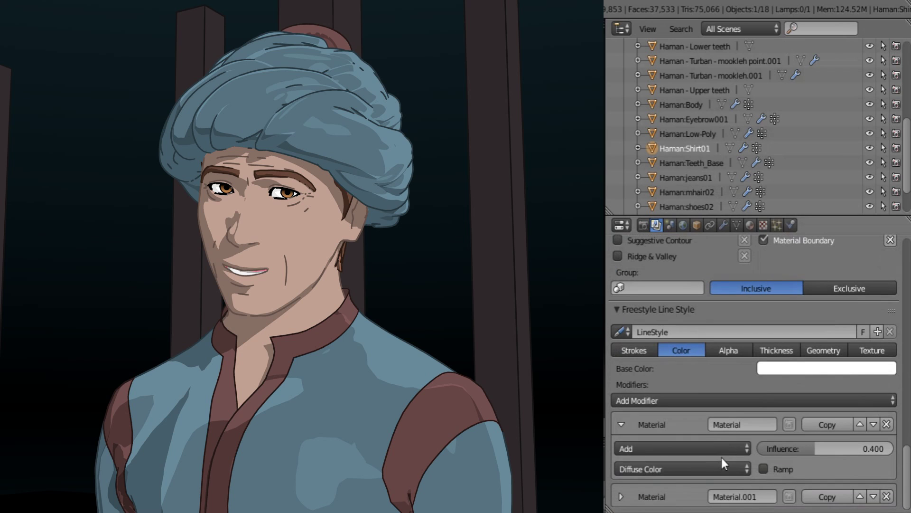
{"action": "left_click", "coordinate": [789, 425]}
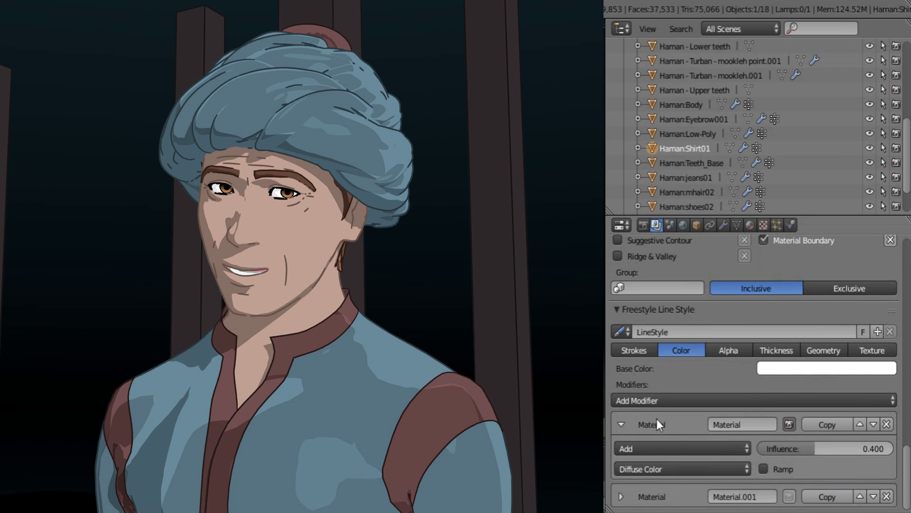
{"action": "left_click", "coordinate": [841, 371]}
{"action": "left_click_drag", "start_coordinate": [889, 190], "coordinate": [880, 286]}
{"action": "scroll", "coordinate": [685, 354], "scroll_direction": "up", "scroll_amount": 6}
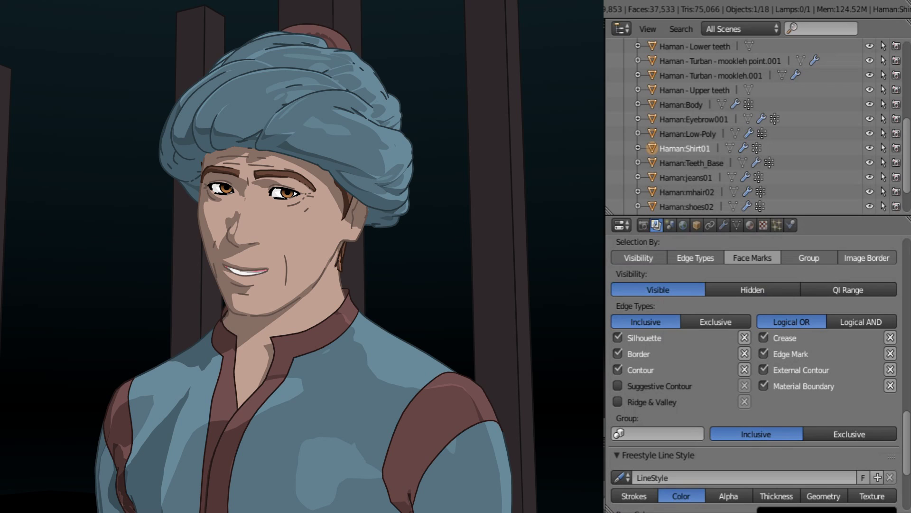
{"action": "scroll", "coordinate": [836, 371], "scroll_direction": "up", "scroll_amount": 7}
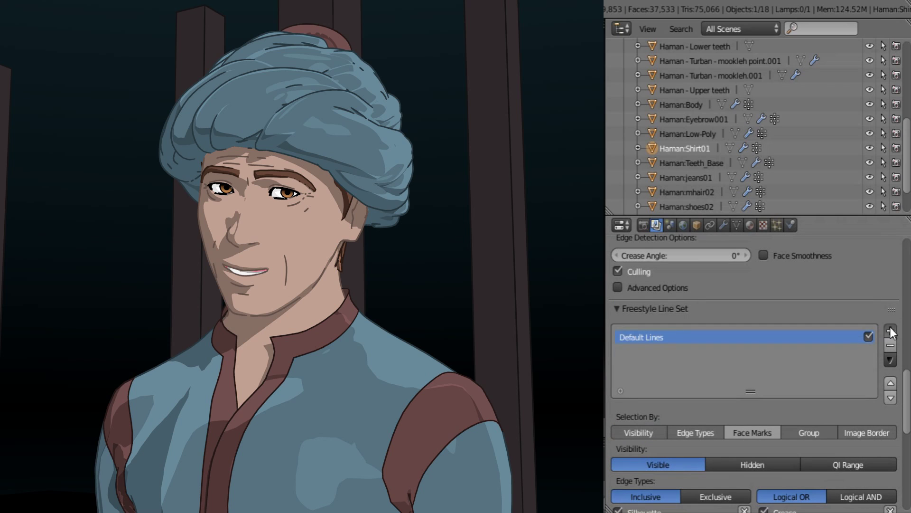
- Add a new Freestyle line set and name it 'Mesh lines'
{"action": "left_click", "coordinate": [890, 331]}
{"action": "double_click", "coordinate": [631, 350]}
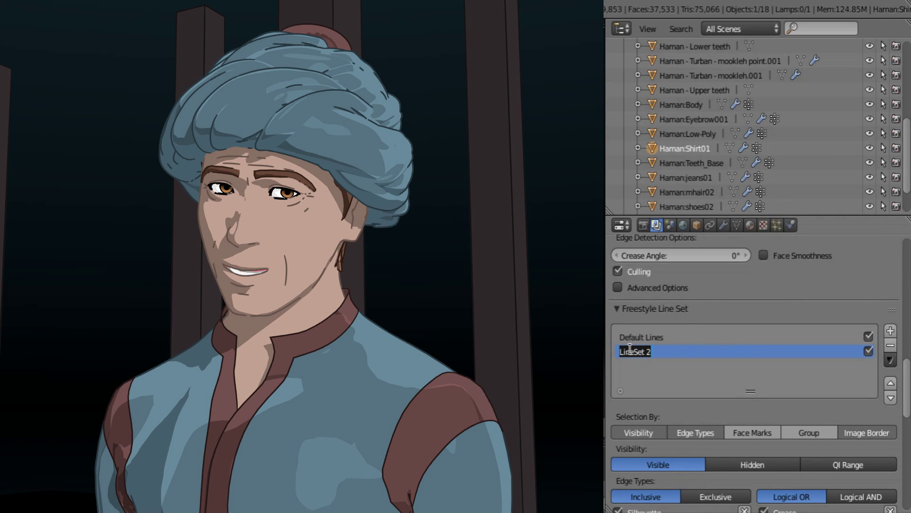
{"action": "type", "text": "Mesh lines"}
{"action": "key", "text": "Return"}
- Turn off Silhouette, Border, Crease and External Contour, leaving Edge Mark and Material Boundary
{"action": "scroll", "coordinate": [740, 418], "scroll_direction": "down", "scroll_amount": 4}
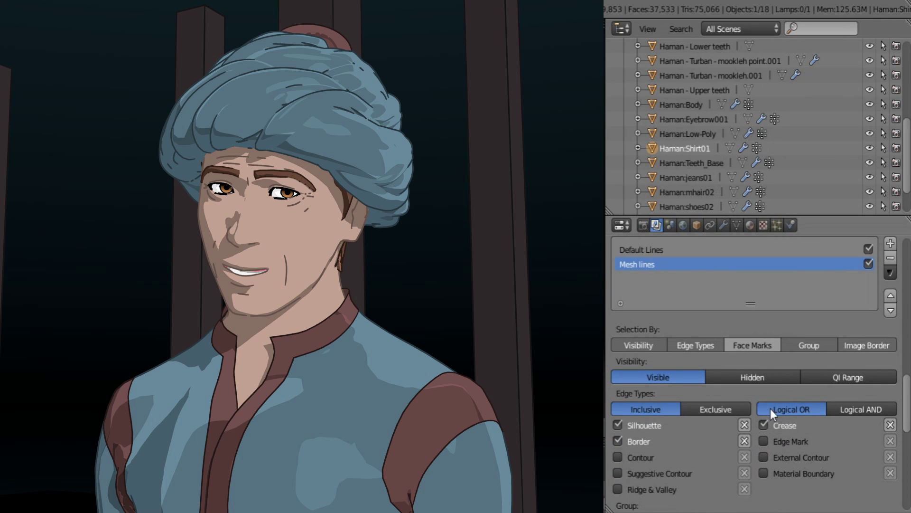
{"action": "scroll", "coordinate": [770, 408], "scroll_direction": "down", "scroll_amount": 3}
{"action": "left_click_drag", "start_coordinate": [769, 381], "coordinate": [763, 415]}
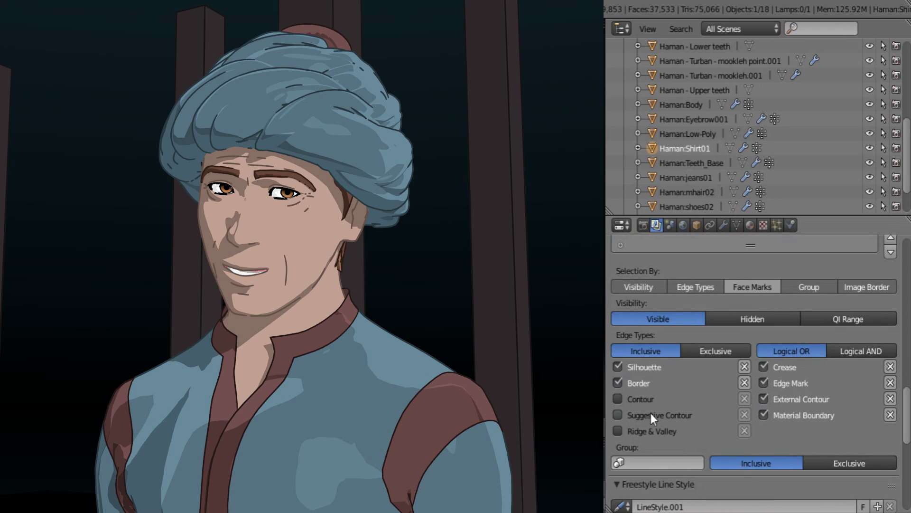
{"action": "left_click", "coordinate": [617, 383]}
{"action": "left_click", "coordinate": [617, 368]}
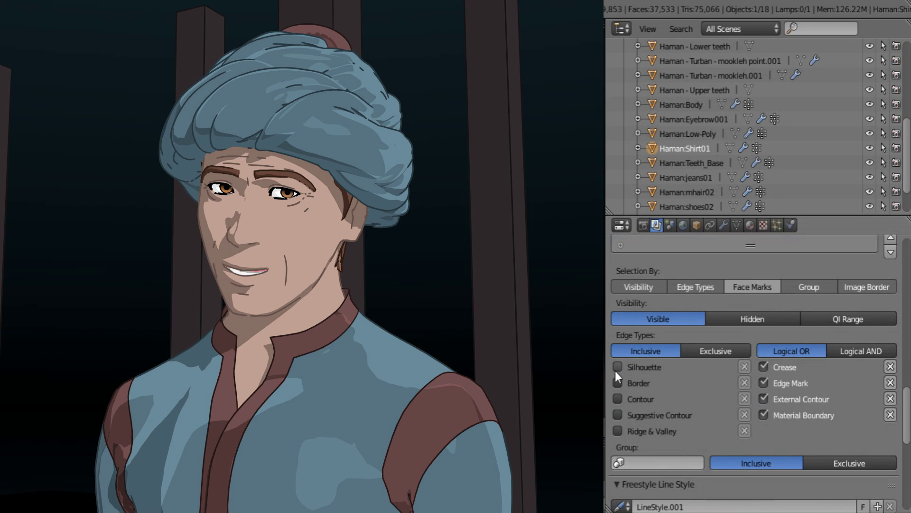
{"action": "left_click", "coordinate": [762, 366]}
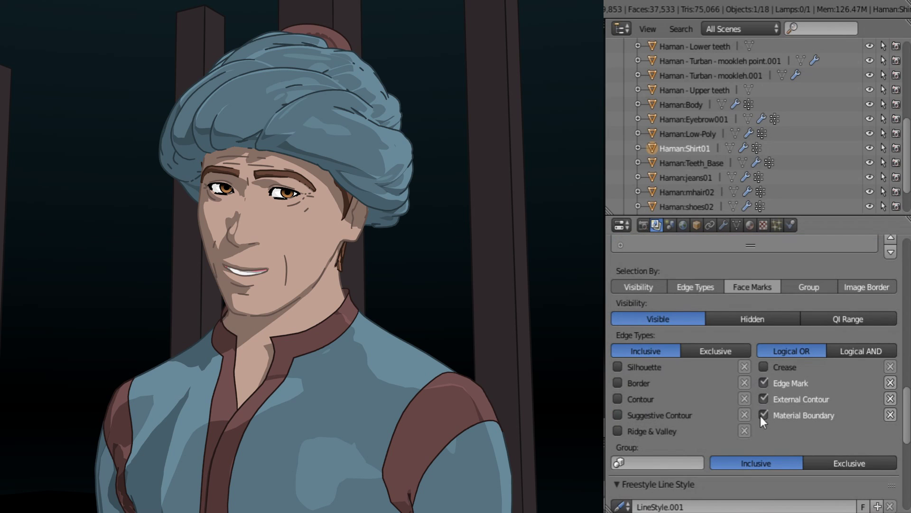
{"action": "left_click", "coordinate": [762, 383]}
{"action": "left_click", "coordinate": [764, 397]}
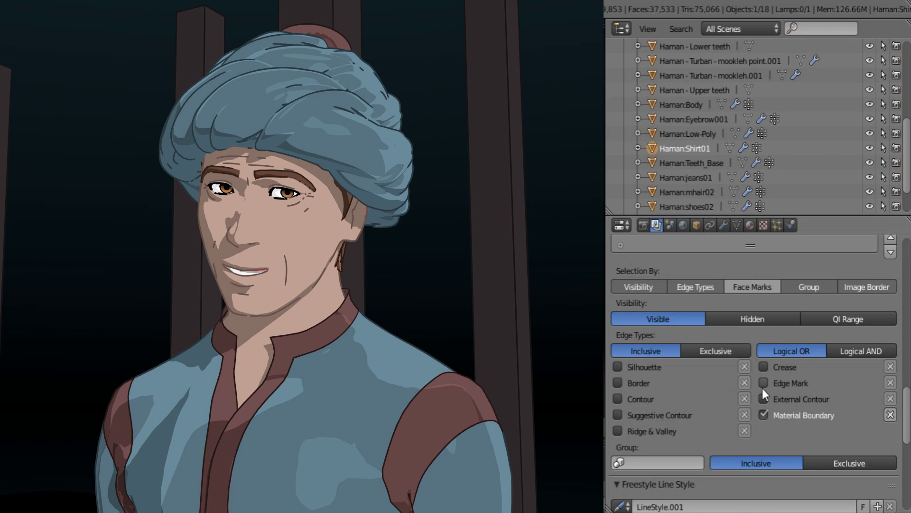
{"action": "left_click", "coordinate": [762, 387]}
- Compare against the Default Lines set's edge settings, then return to Mesh lines
{"action": "scroll", "coordinate": [785, 421], "scroll_direction": "up", "scroll_amount": 4}
{"action": "left_click", "coordinate": [660, 280]}
{"action": "scroll", "coordinate": [856, 452], "scroll_direction": "down", "scroll_amount": 2}
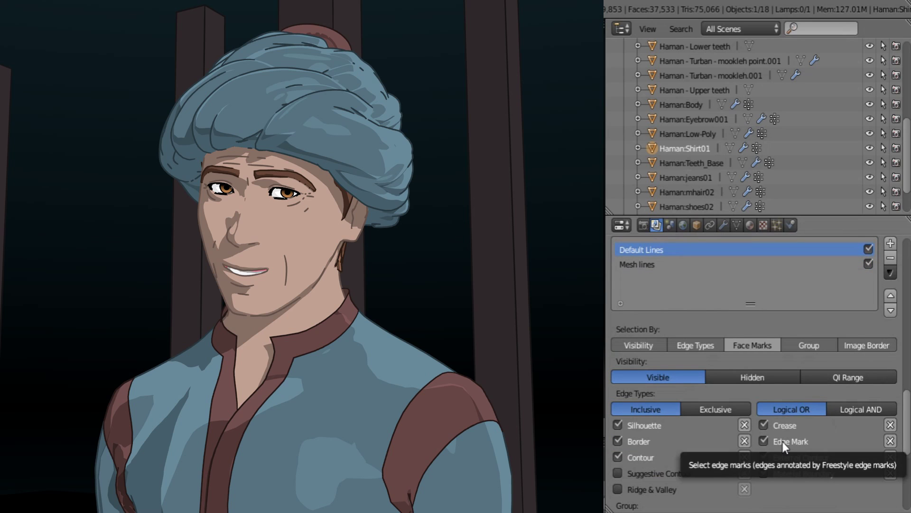
{"action": "left_click", "coordinate": [659, 265]}
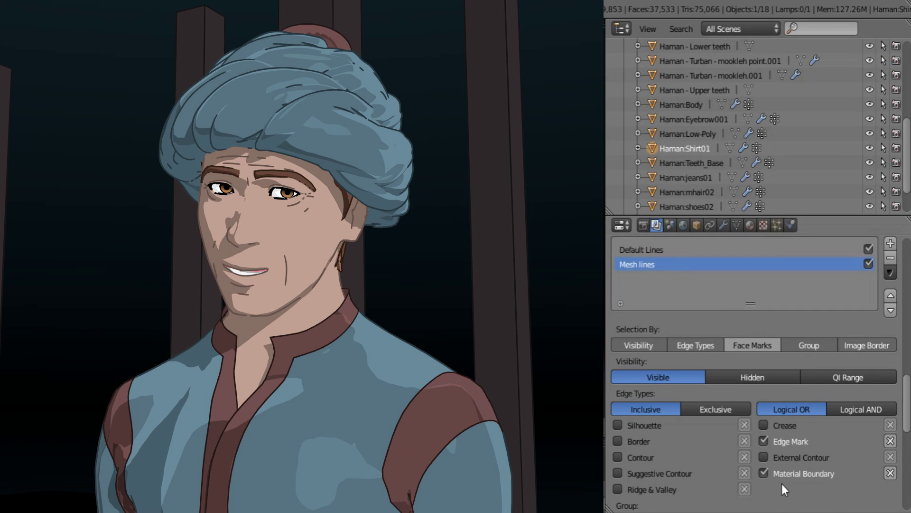
{"action": "scroll", "coordinate": [781, 490], "scroll_direction": "down", "scroll_amount": 2}
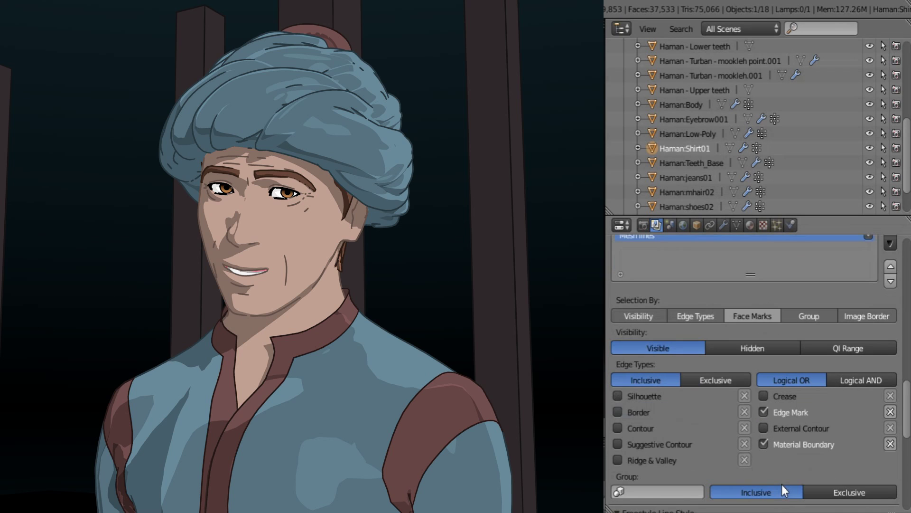
{"action": "scroll", "coordinate": [781, 484], "scroll_direction": "down", "scroll_amount": 2}
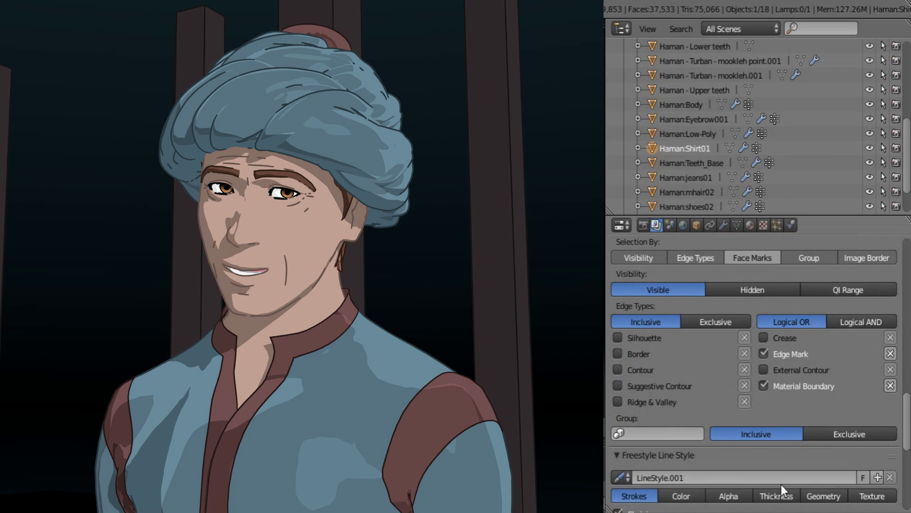
{"action": "scroll", "coordinate": [781, 485], "scroll_direction": "up", "scroll_amount": 6}
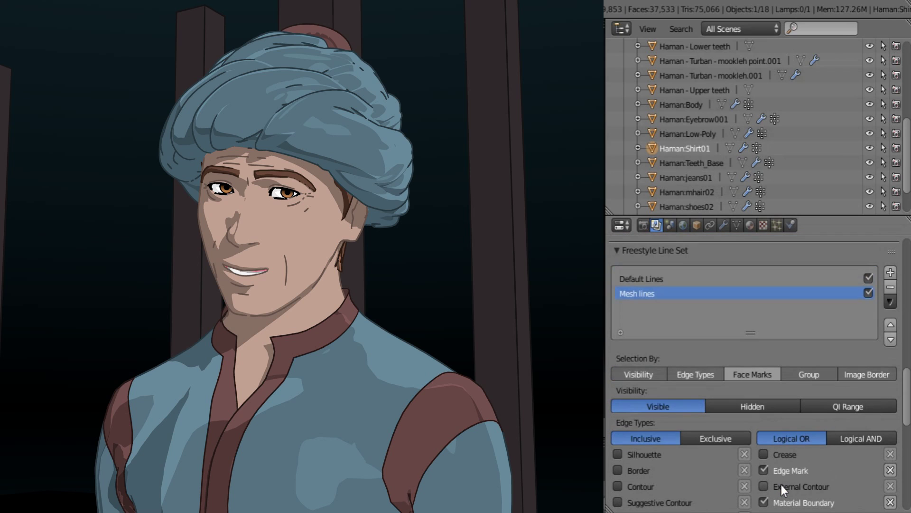
{"action": "scroll", "coordinate": [781, 485], "scroll_direction": "down", "scroll_amount": 14}
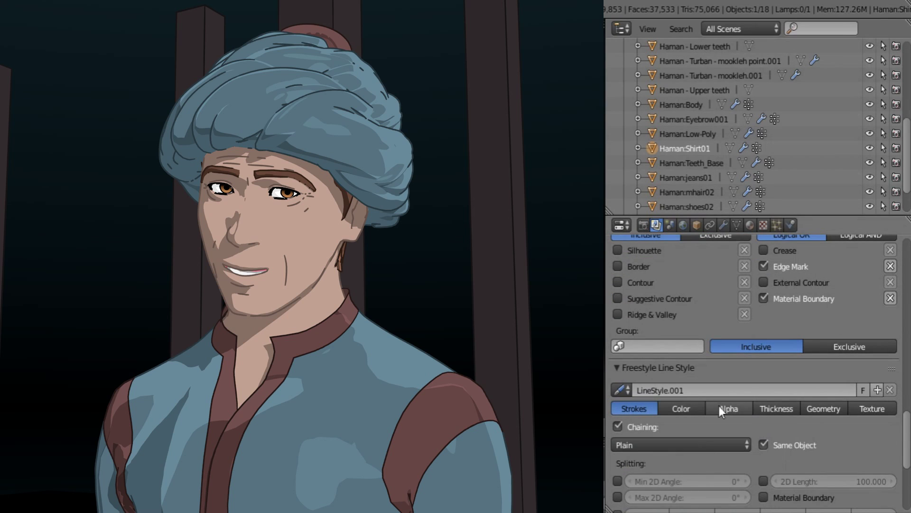
- Make the Mesh lines line style bright green with a base thickness of 1
{"action": "left_click", "coordinate": [678, 407]}
{"action": "left_click", "coordinate": [841, 428]}
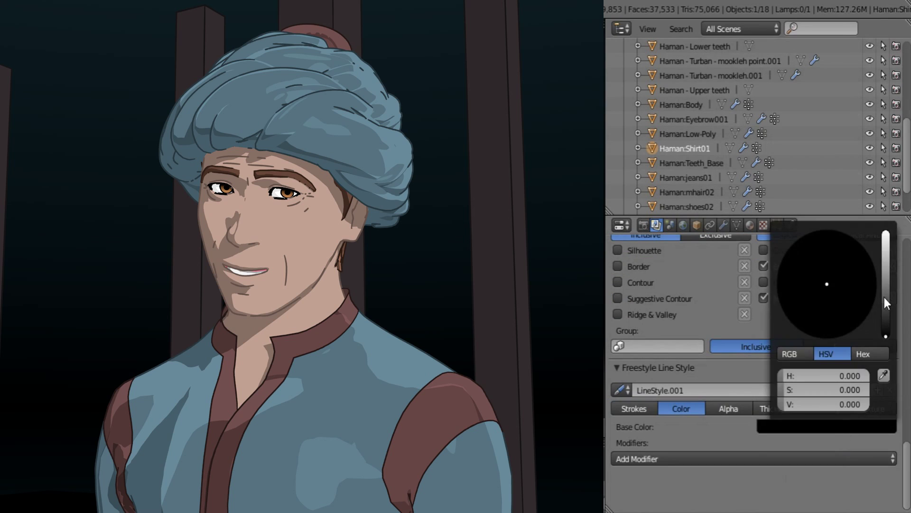
{"action": "left_click_drag", "start_coordinate": [827, 284], "coordinate": [778, 280]}
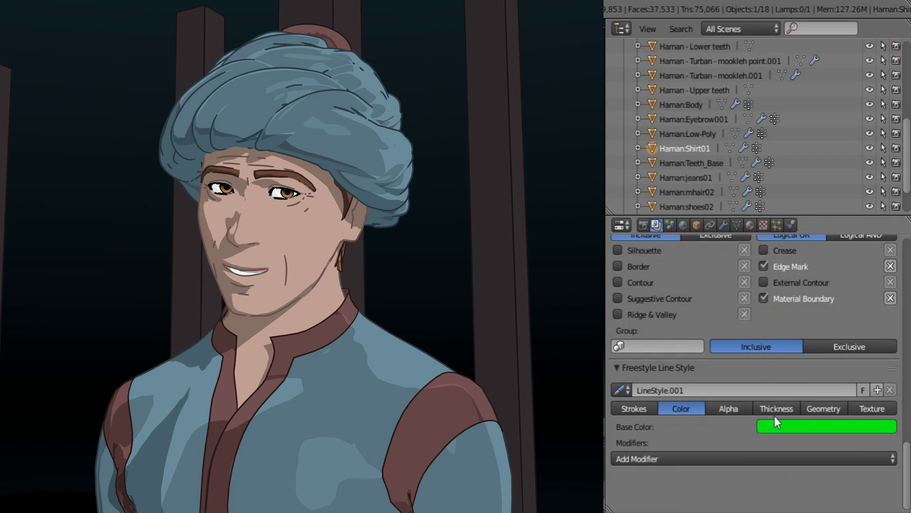
{"action": "left_click", "coordinate": [824, 409]}
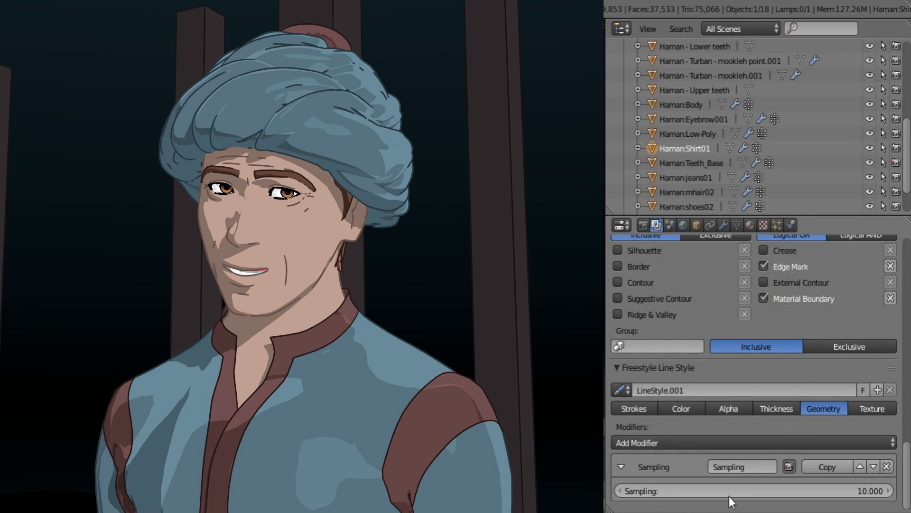
{"action": "left_click", "coordinate": [777, 408]}
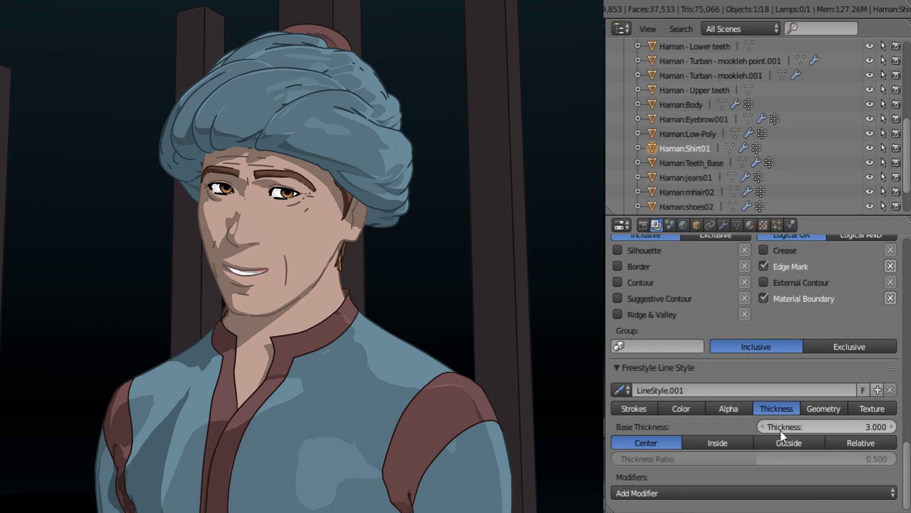
{"action": "left_click", "coordinate": [803, 427]}
{"action": "type", "text": "1"}
{"action": "key", "text": "Return"}
- Set the line style's stroke Caps to Round
{"action": "left_click", "coordinate": [729, 408]}
{"action": "left_click", "coordinate": [684, 409]}
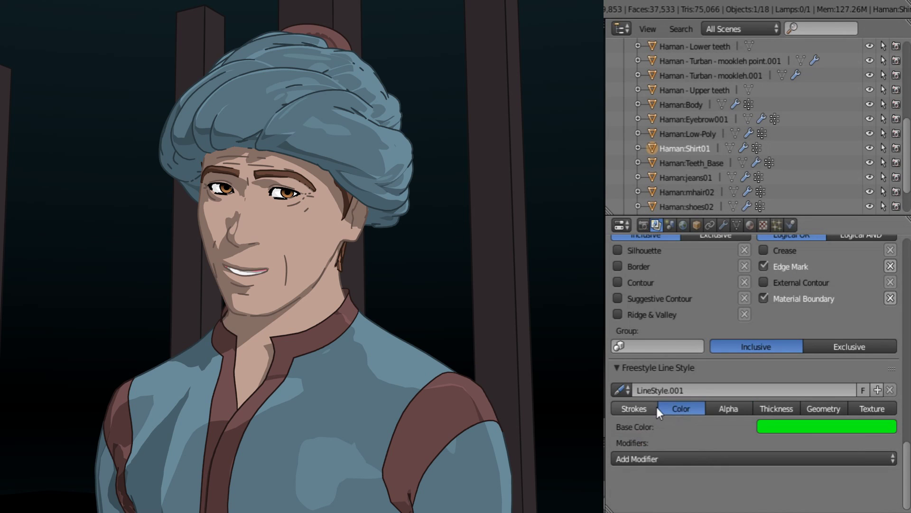
{"action": "left_click", "coordinate": [655, 409]}
{"action": "scroll", "coordinate": [833, 473], "scroll_direction": "down", "scroll_amount": 8}
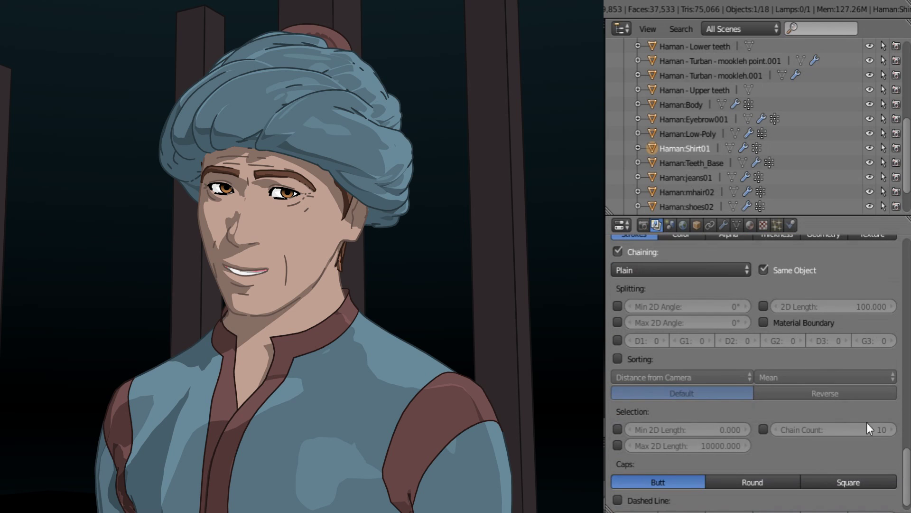
{"action": "scroll", "coordinate": [877, 434], "scroll_direction": "down", "scroll_amount": 1}
{"action": "left_click", "coordinate": [740, 466]}
{"action": "scroll", "coordinate": [841, 439], "scroll_direction": "up", "scroll_amount": 15}
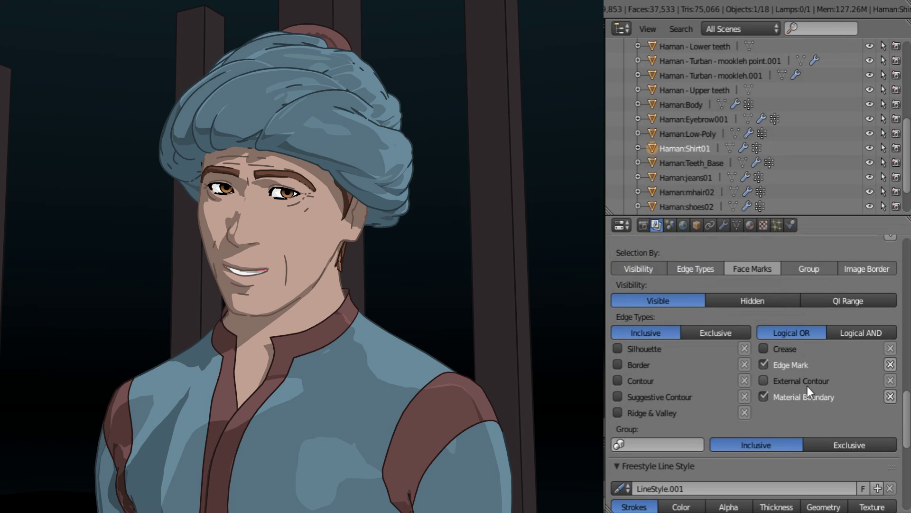
{"action": "scroll", "coordinate": [807, 386], "scroll_direction": "up", "scroll_amount": 8}
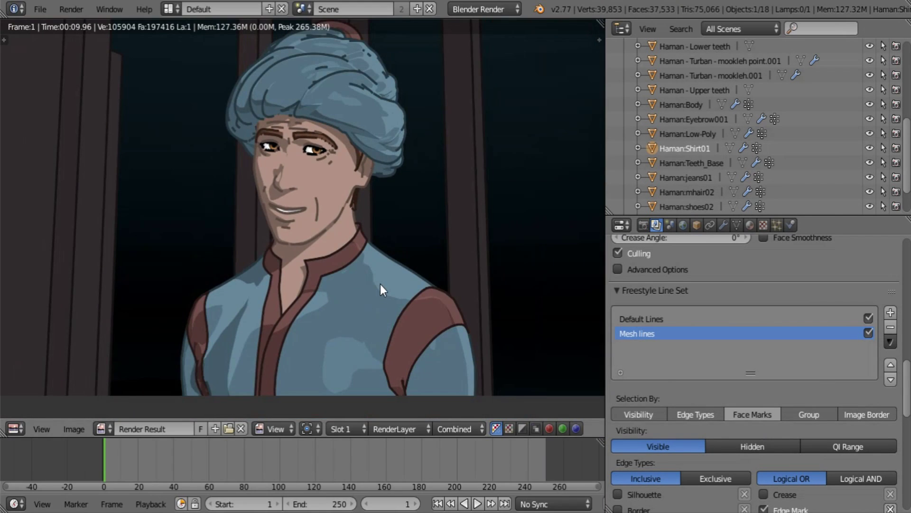
- Move the Mesh lines set above Default Lines and tick External Contour for it
{"action": "middle_click_drag", "start_coordinate": [380, 284], "coordinate": [387, 240]}
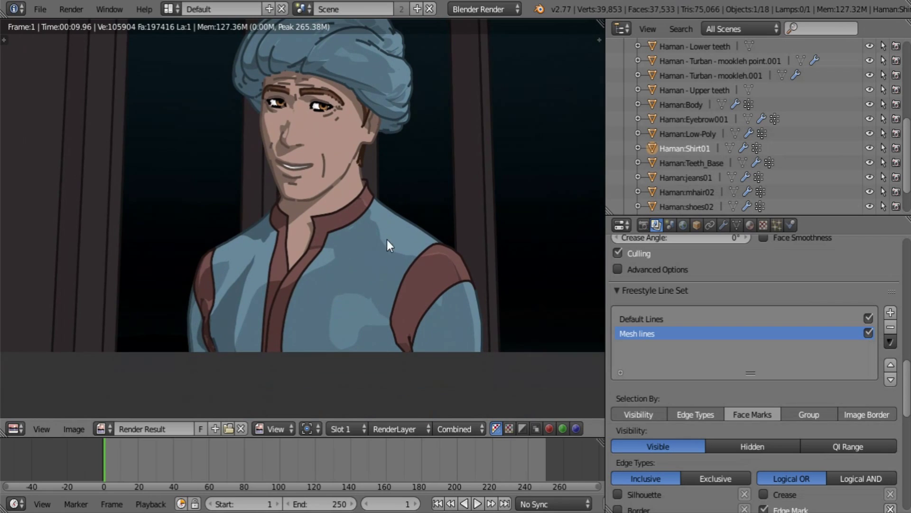
{"action": "left_click", "coordinate": [890, 365]}
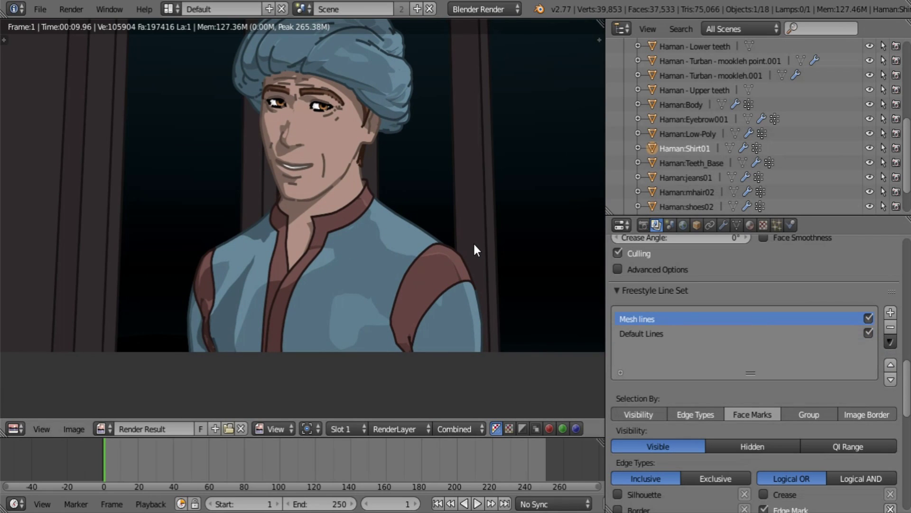
{"action": "scroll", "coordinate": [895, 451], "scroll_direction": "down", "scroll_amount": 3}
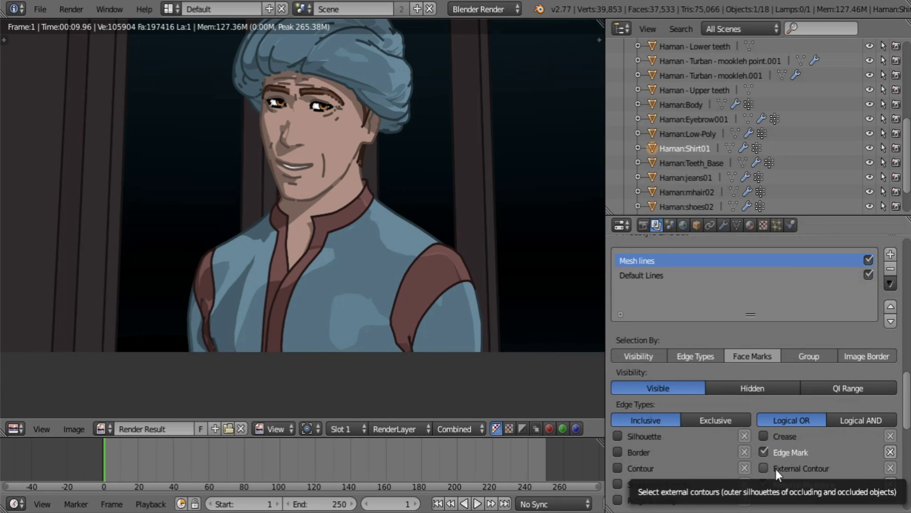
{"action": "left_click", "coordinate": [776, 469]}
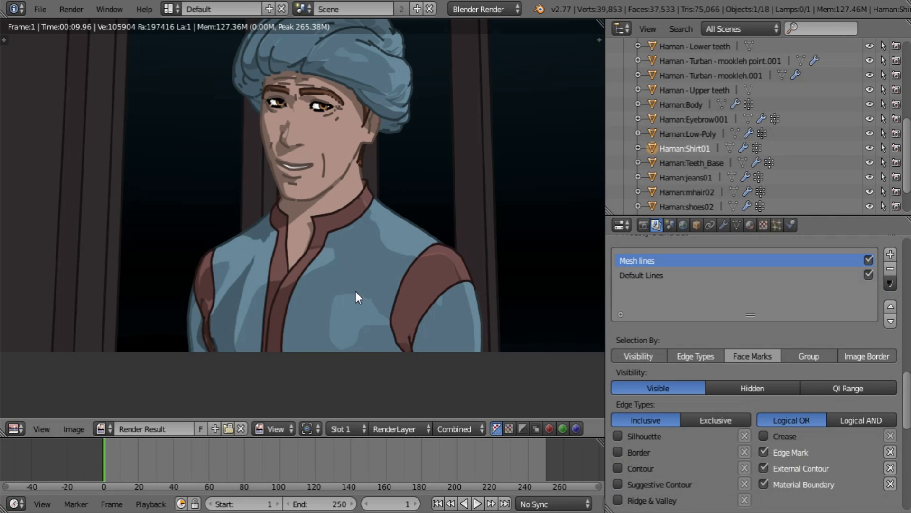
- Re-render and pan the render to inspect the green outlines
{"action": "key", "text": "F12"}
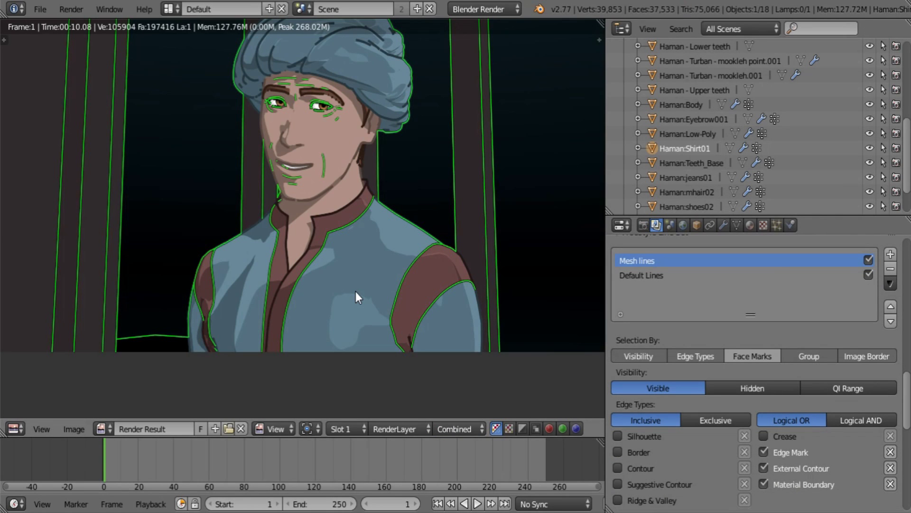
{"action": "scroll", "coordinate": [329, 291], "scroll_direction": "up", "scroll_amount": 2}
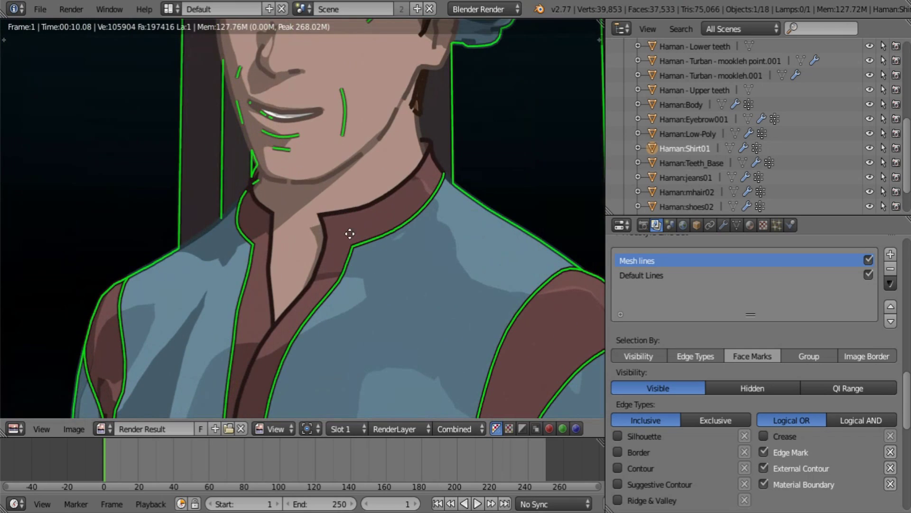
{"action": "middle_click_drag", "start_coordinate": [351, 230], "coordinate": [328, 256]}
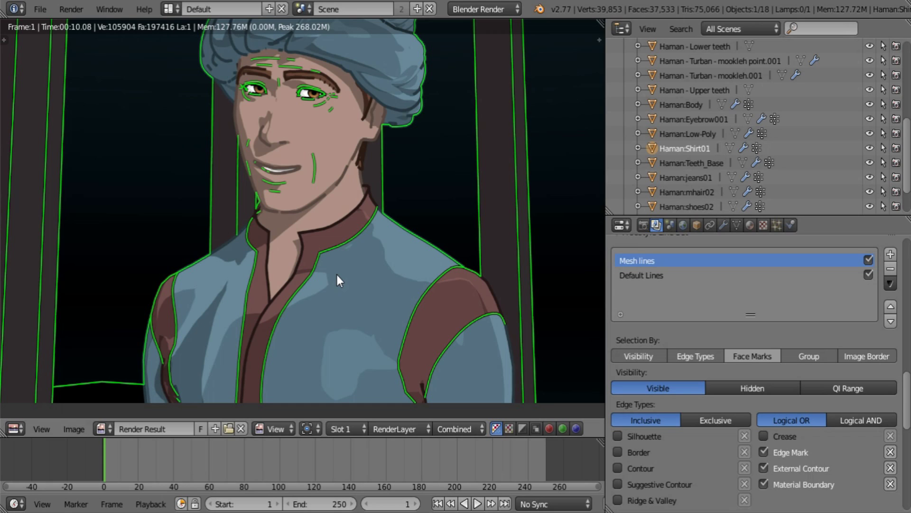
- Switch the viewer to 3D View and put the shirt into a new group 'Mesh lines'
{"action": "left_click", "coordinate": [11, 429]}
{"action": "left_click", "coordinate": [46, 412]}
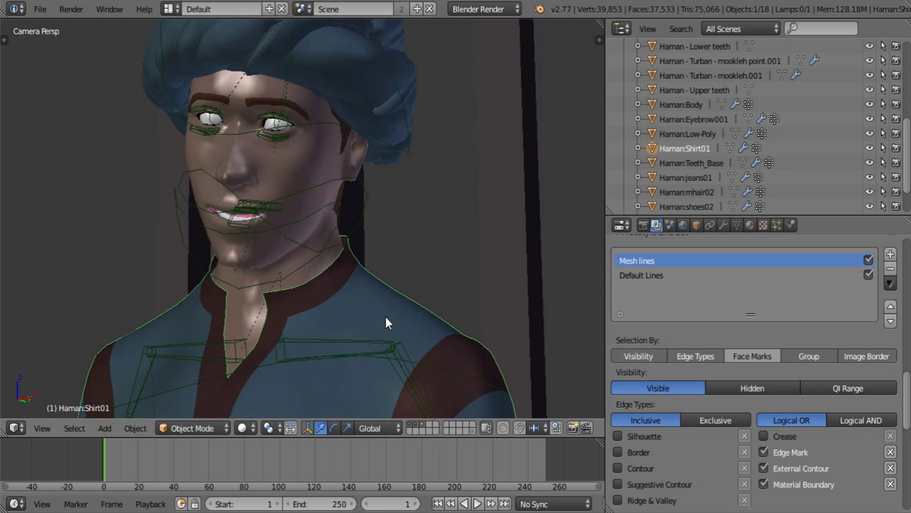
{"action": "key", "text": "t"}
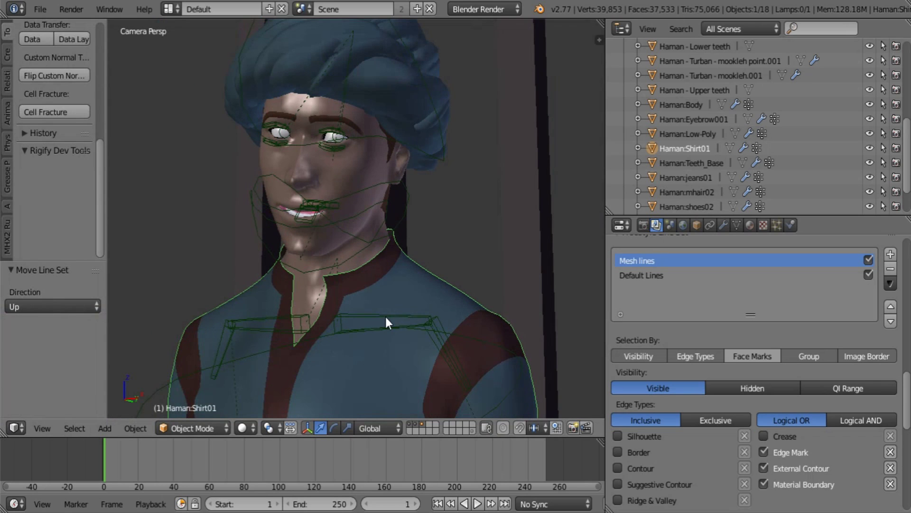
{"action": "key", "text": "ctrl+g"}
{"action": "left_click", "coordinate": [75, 308]}
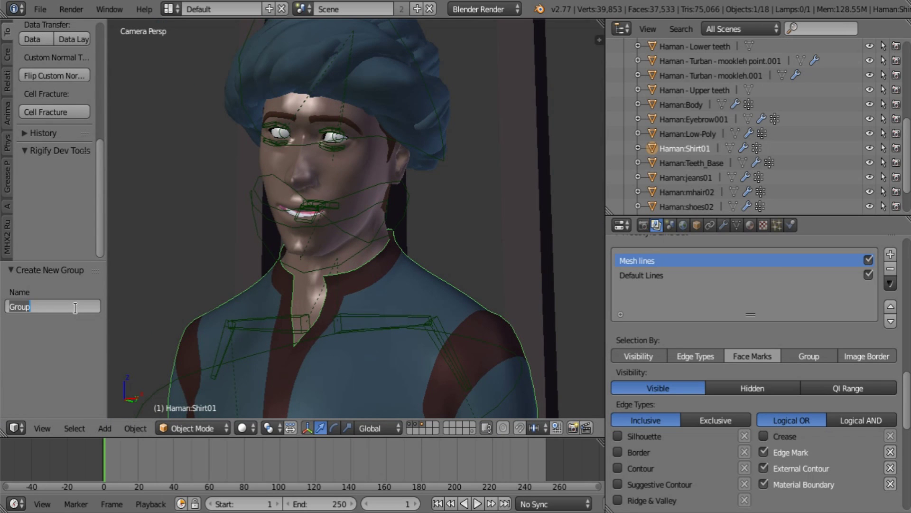
{"action": "type", "text": "Mesh lines"}
{"action": "key", "text": "Return"}
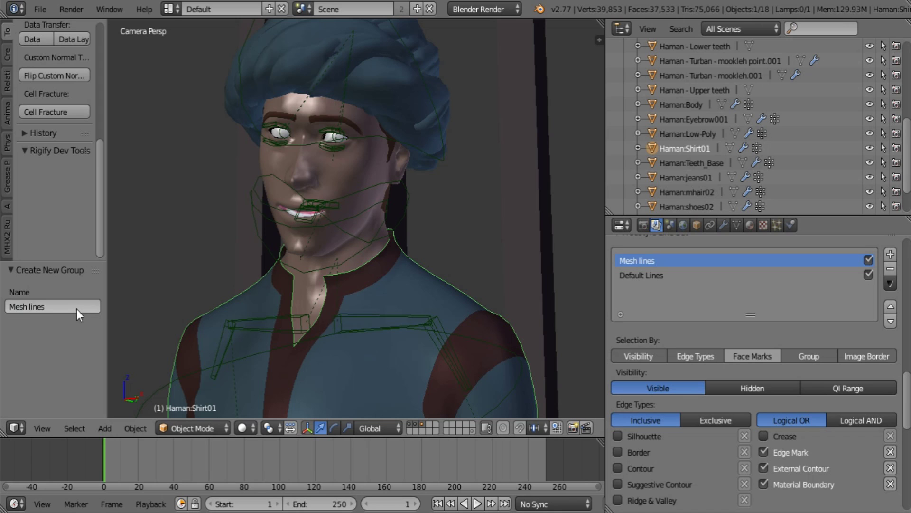
- Mark every edge of the shirt mesh as a Freestyle edge in Edit Mode
{"action": "key", "text": "Tab"}
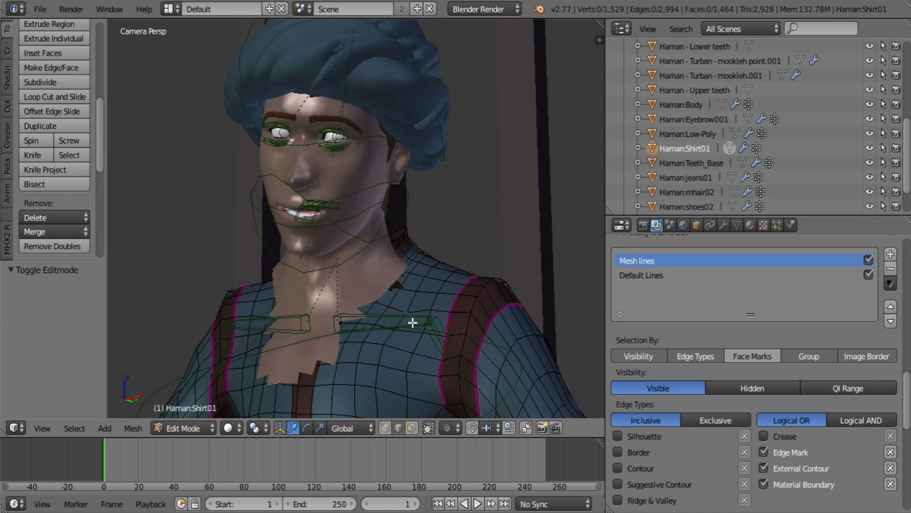
{"action": "key", "text": "a"}
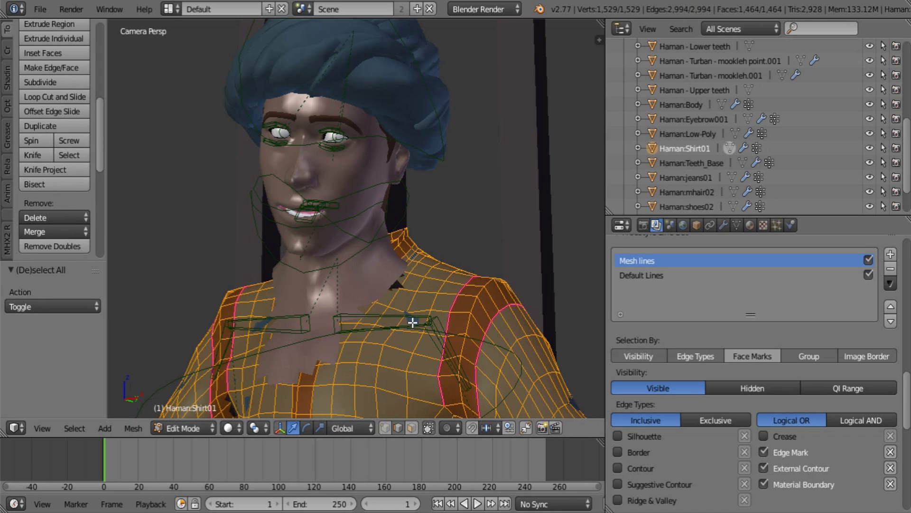
{"action": "key", "text": "ctrl+e"}
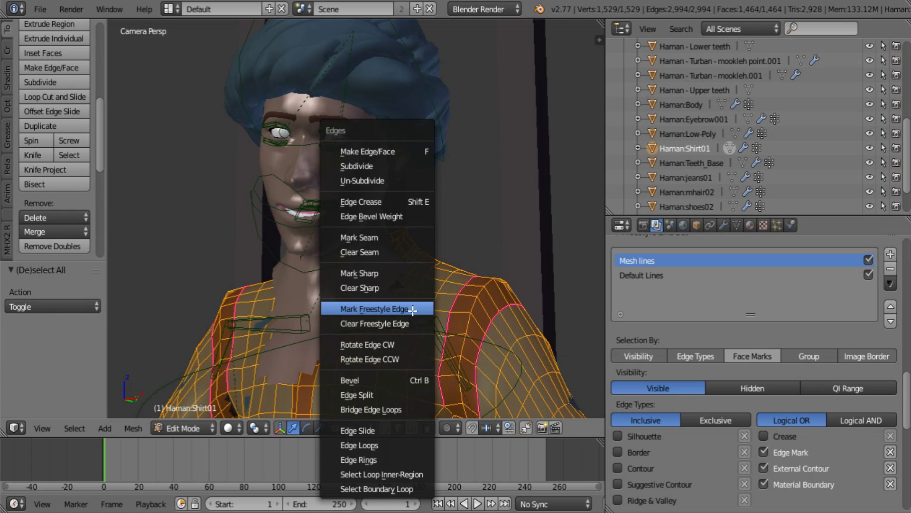
{"action": "left_click", "coordinate": [413, 308]}
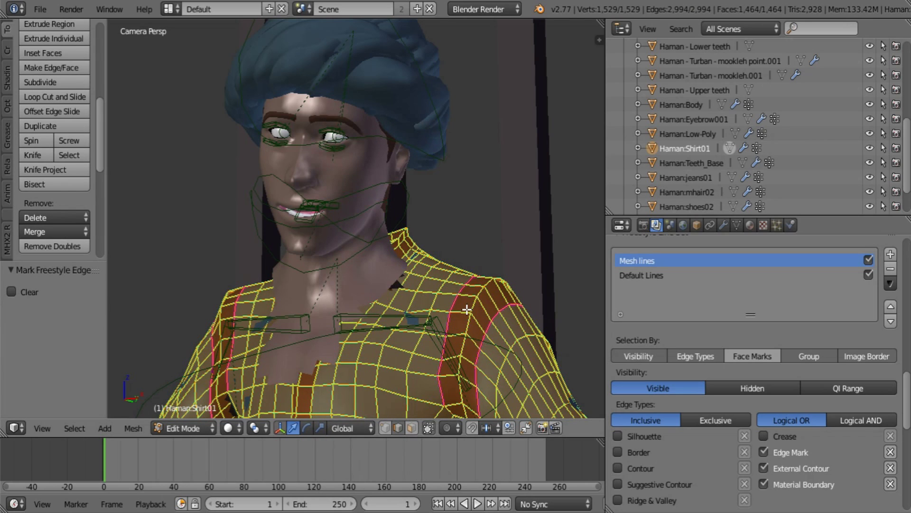
{"action": "key", "text": "Tab"}
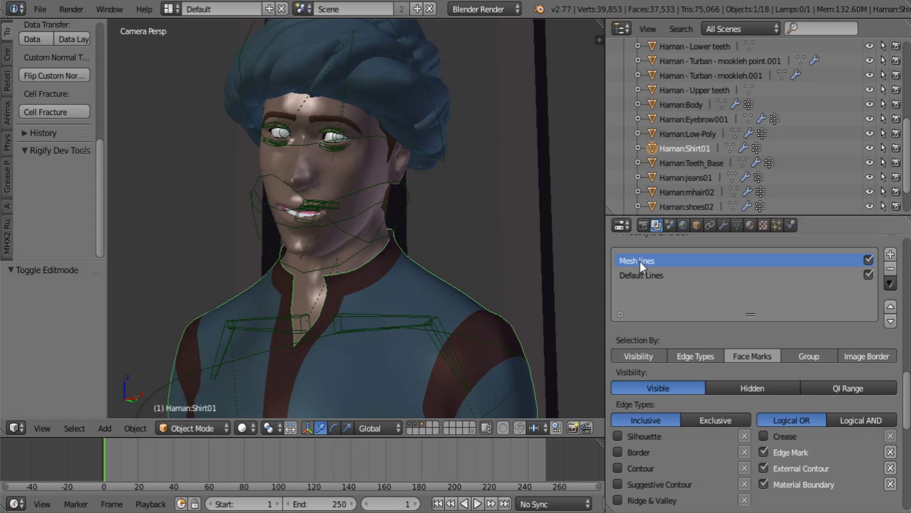
- Untick External Contour and Material Boundary and restrict the line set to the 'Mesh lines' group
{"action": "scroll", "coordinate": [728, 423], "scroll_direction": "down", "scroll_amount": 5}
{"action": "left_click", "coordinate": [764, 351]}
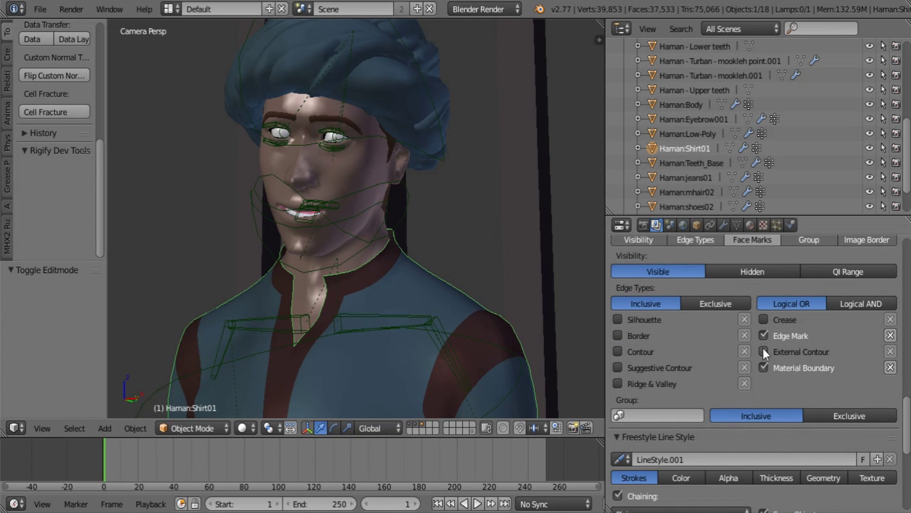
{"action": "left_click", "coordinate": [763, 368]}
{"action": "left_click", "coordinate": [676, 415]}
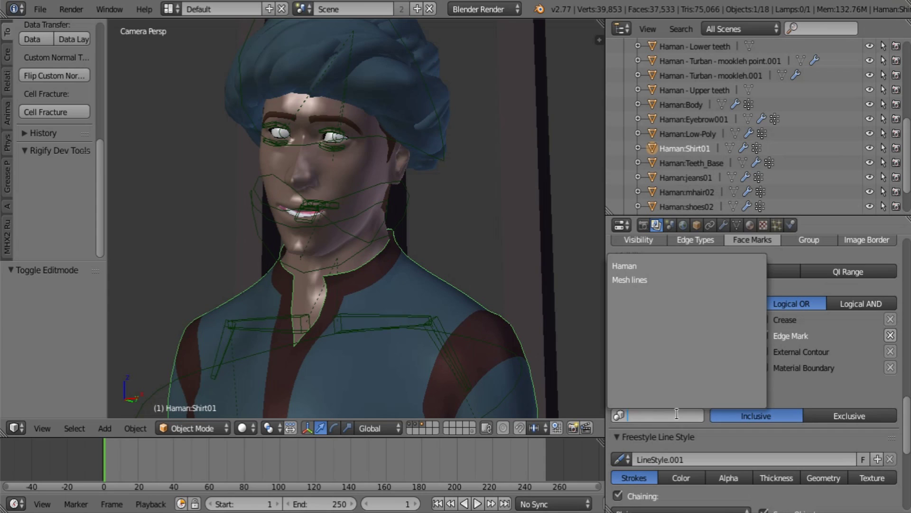
{"action": "left_click", "coordinate": [664, 280]}
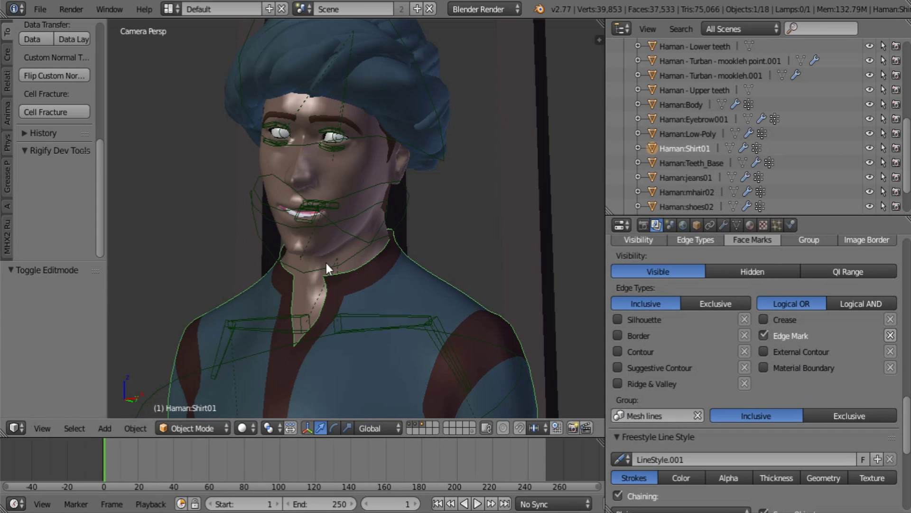
- Render the frame and zoom in on the jacket's collar and shoulder lines
{"action": "key", "text": "F12"}
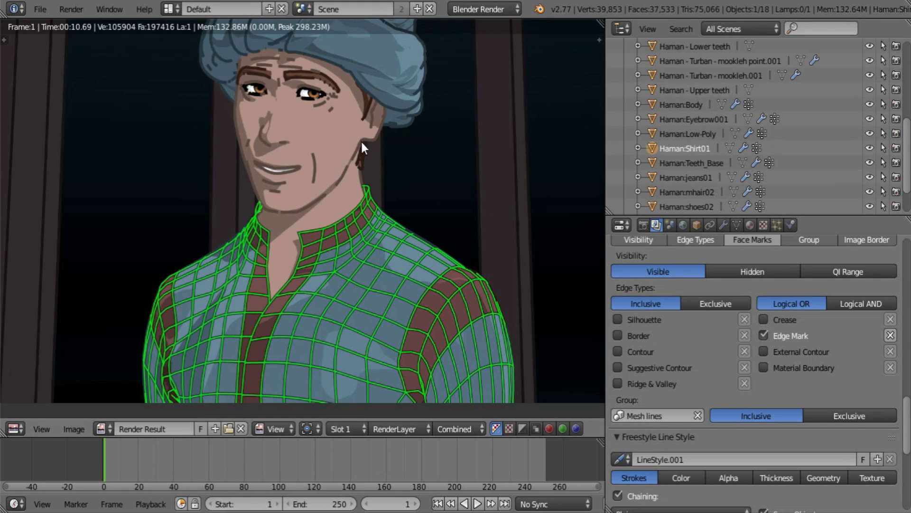
{"action": "middle_click_drag", "start_coordinate": [361, 141], "coordinate": [385, 149]}
{"action": "scroll", "coordinate": [376, 207], "scroll_direction": "up", "scroll_amount": 4}
{"action": "middle_click_drag", "start_coordinate": [377, 220], "coordinate": [363, 61]}
{"action": "middle_click_drag", "start_coordinate": [466, 263], "coordinate": [421, 256]}
{"action": "scroll", "coordinate": [731, 372], "scroll_direction": "up", "scroll_amount": 10}
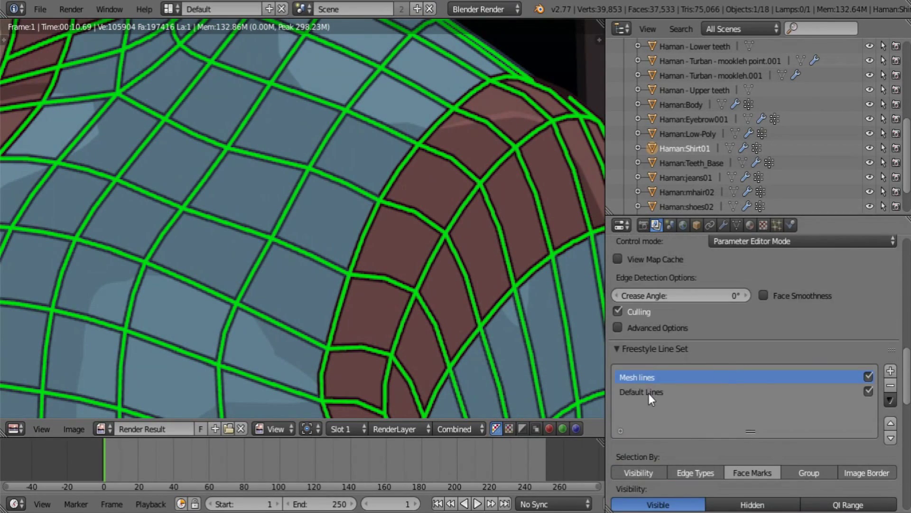
- Select the Default Lines set and frame Haman's face and collar in the render
{"action": "left_click", "coordinate": [648, 394]}
{"action": "scroll", "coordinate": [731, 411], "scroll_direction": "down", "scroll_amount": 7}
{"action": "middle_click_drag", "start_coordinate": [275, 251], "coordinate": [361, 289]}
{"action": "scroll", "coordinate": [259, 213], "scroll_direction": "down", "scroll_amount": 3}
{"action": "scroll", "coordinate": [309, 190], "scroll_direction": "up", "scroll_amount": 2}
{"action": "middle_click_drag", "start_coordinate": [309, 189], "coordinate": [368, 118]}
{"action": "scroll", "coordinate": [367, 117], "scroll_direction": "down", "scroll_amount": 2}
{"action": "middle_click_drag", "start_coordinate": [308, 273], "coordinate": [332, 141]}
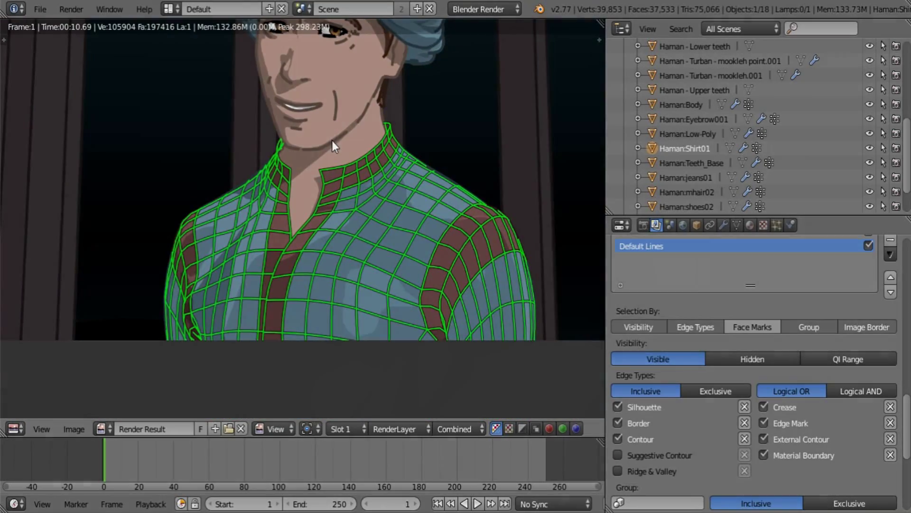